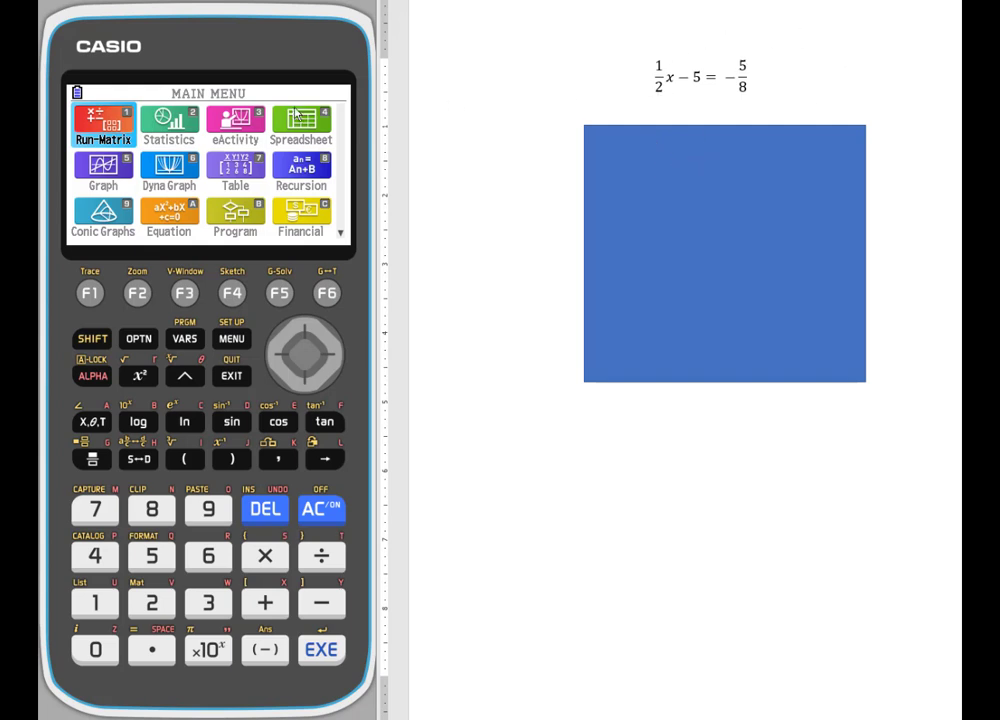
Open Run-Matrix and slide the worksheet cover down to reveal ½x = −5/8 + 5.
{"action": "left_click", "coordinate": [322, 651]}
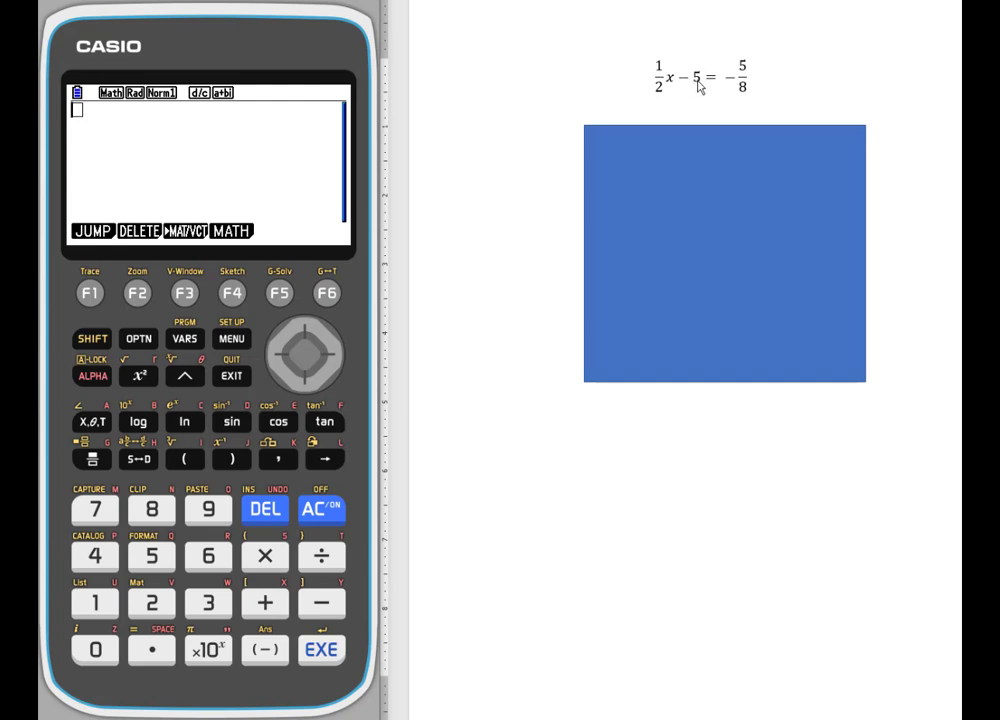
{"action": "left_click_drag", "start_coordinate": [719, 149], "coordinate": [720, 218]}
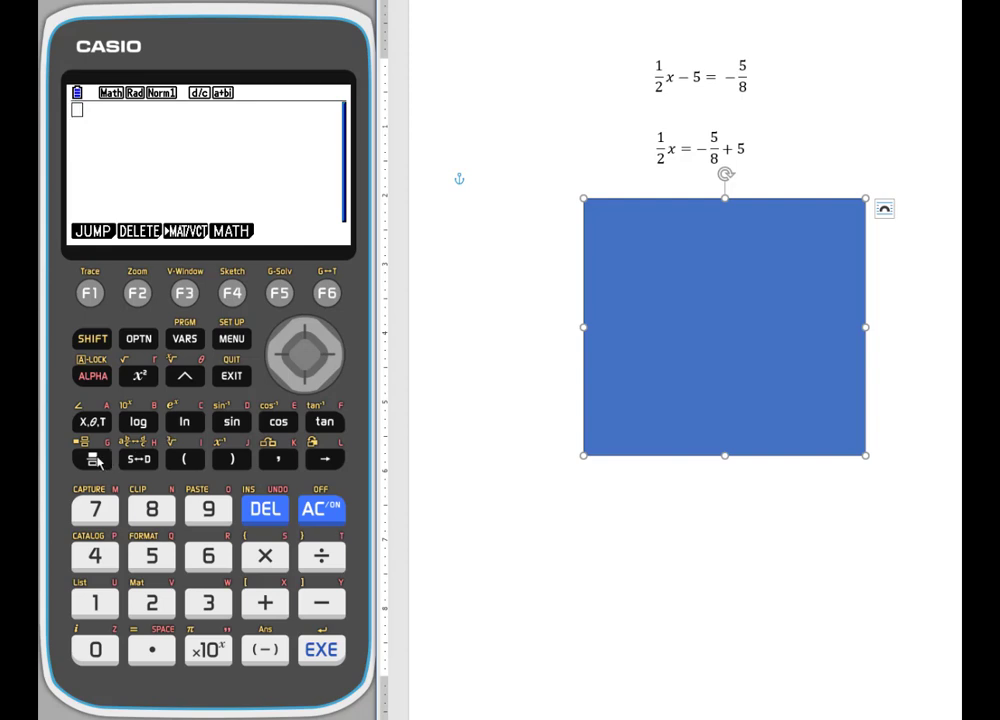
Enter −5/8 + 5 as a fraction and evaluate it to 35/8.
{"action": "left_click", "coordinate": [267, 655]}
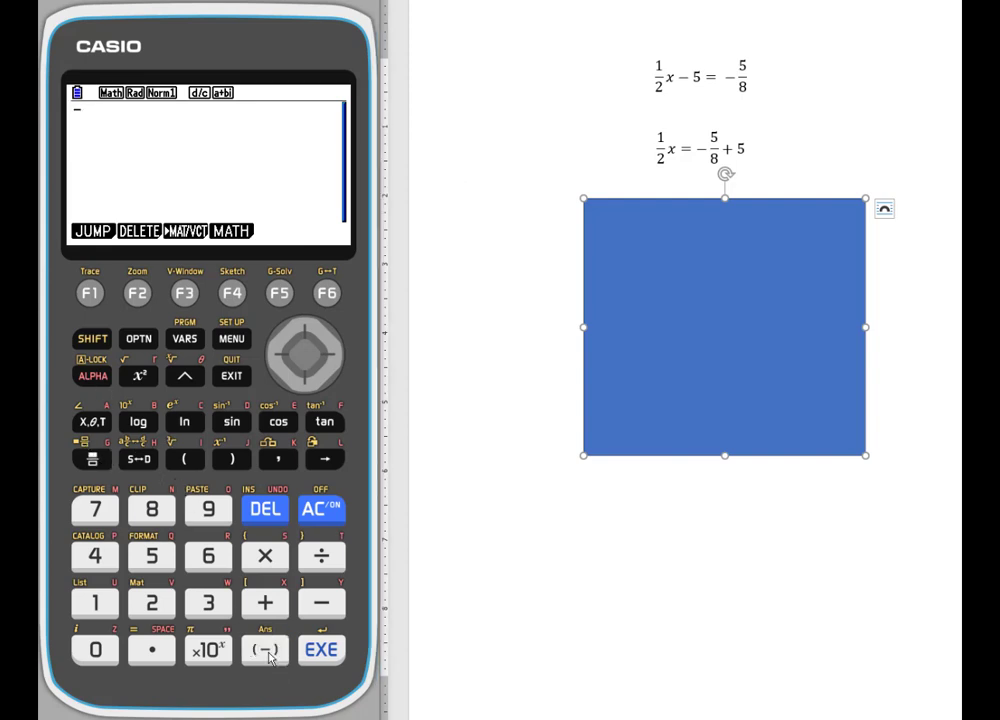
{"action": "left_click", "coordinate": [93, 460]}
{"action": "left_click", "coordinate": [155, 558]}
{"action": "left_click", "coordinate": [152, 509]}
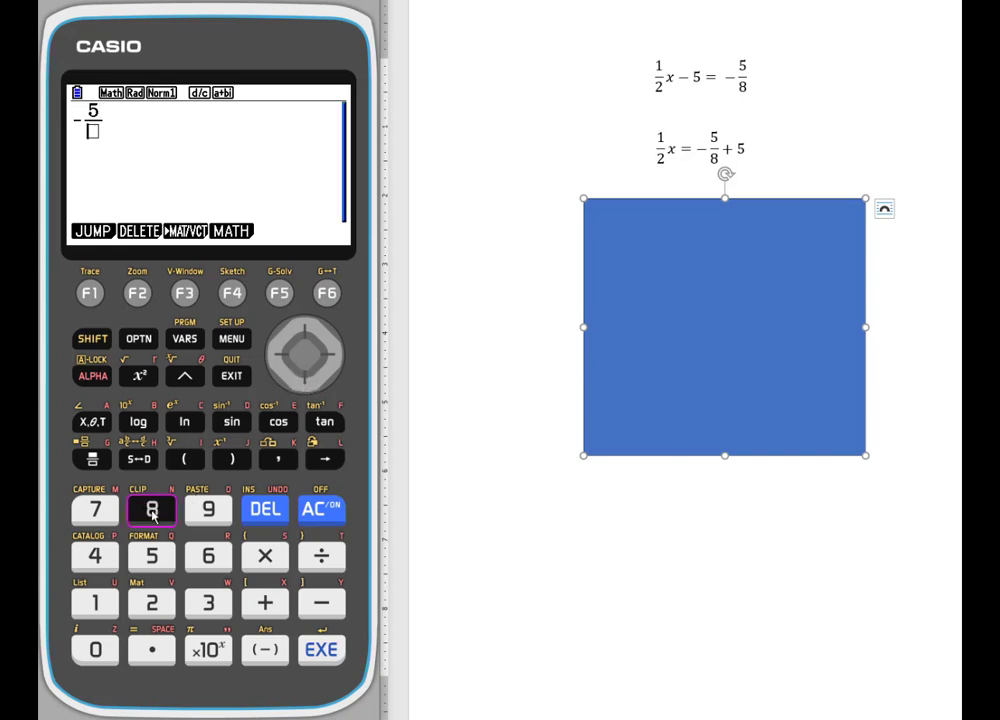
{"action": "left_click", "coordinate": [335, 352]}
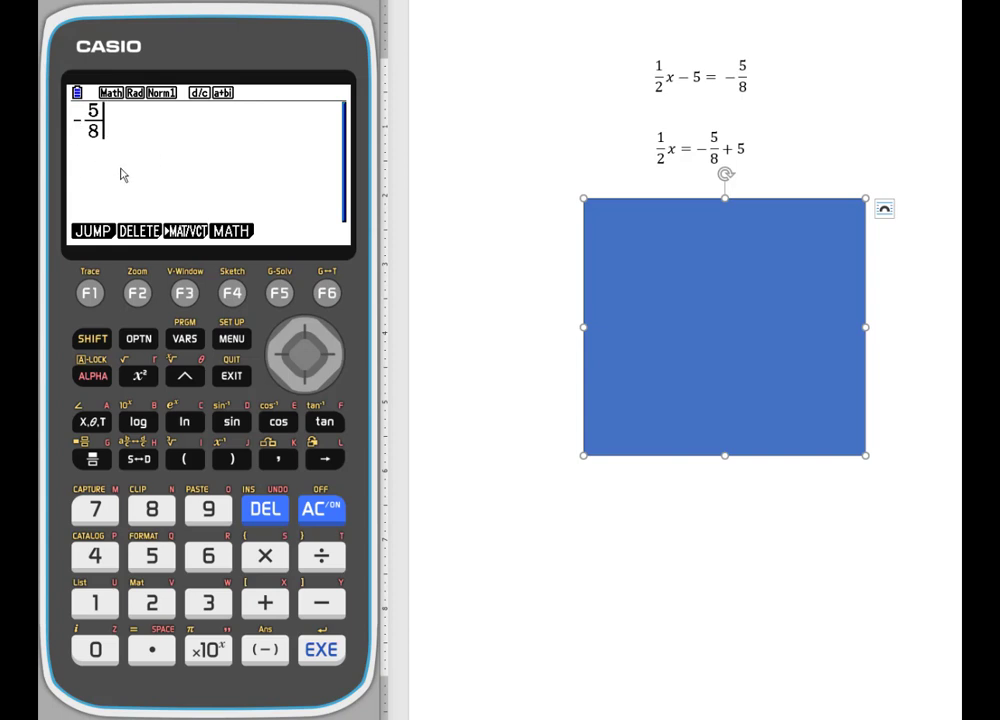
{"action": "left_click", "coordinate": [265, 603]}
{"action": "left_click", "coordinate": [152, 556]}
{"action": "left_click", "coordinate": [323, 652]}
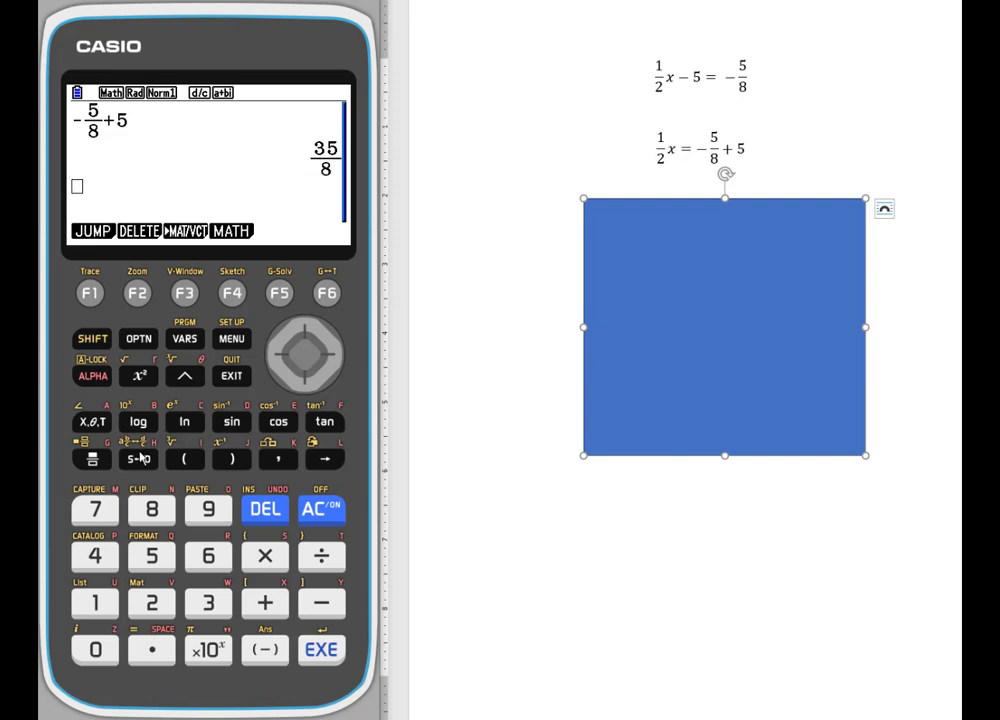
Toggle the 35/8 result through 4.375 and 4 3/8, then back to 35/8.
{"action": "left_click", "coordinate": [92, 340]}
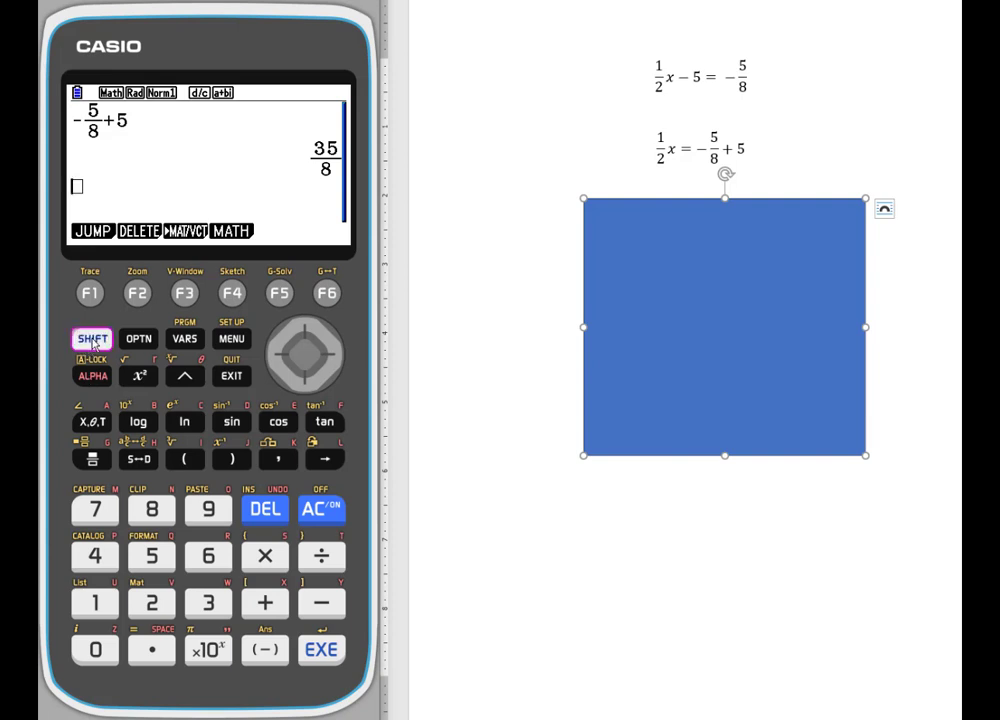
{"action": "left_click", "coordinate": [92, 460]}
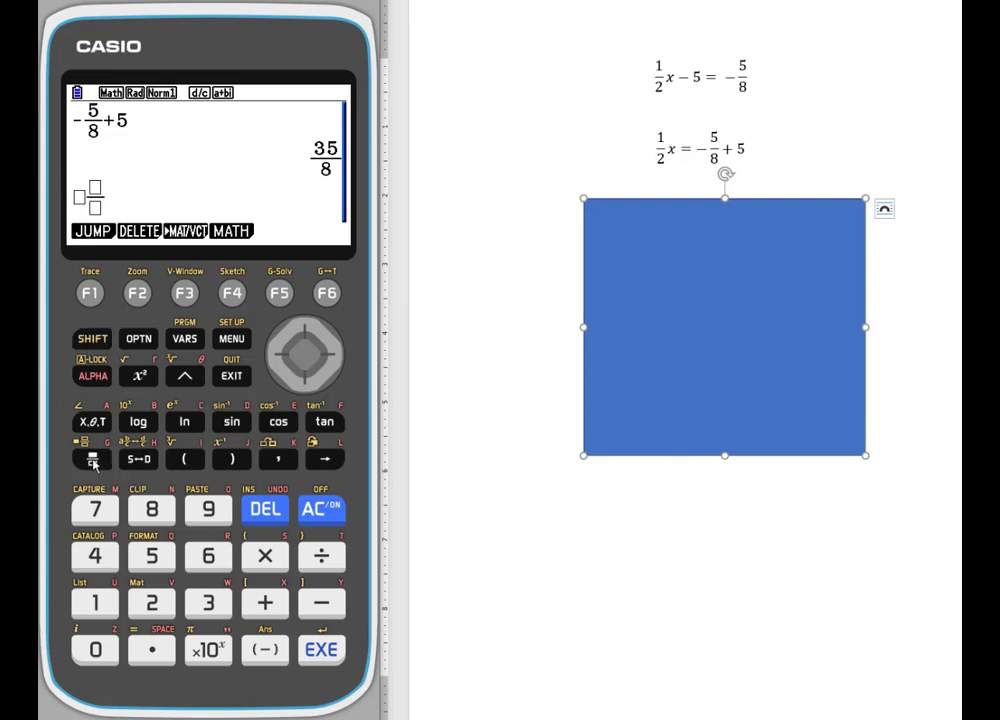
{"action": "left_click", "coordinate": [322, 510]}
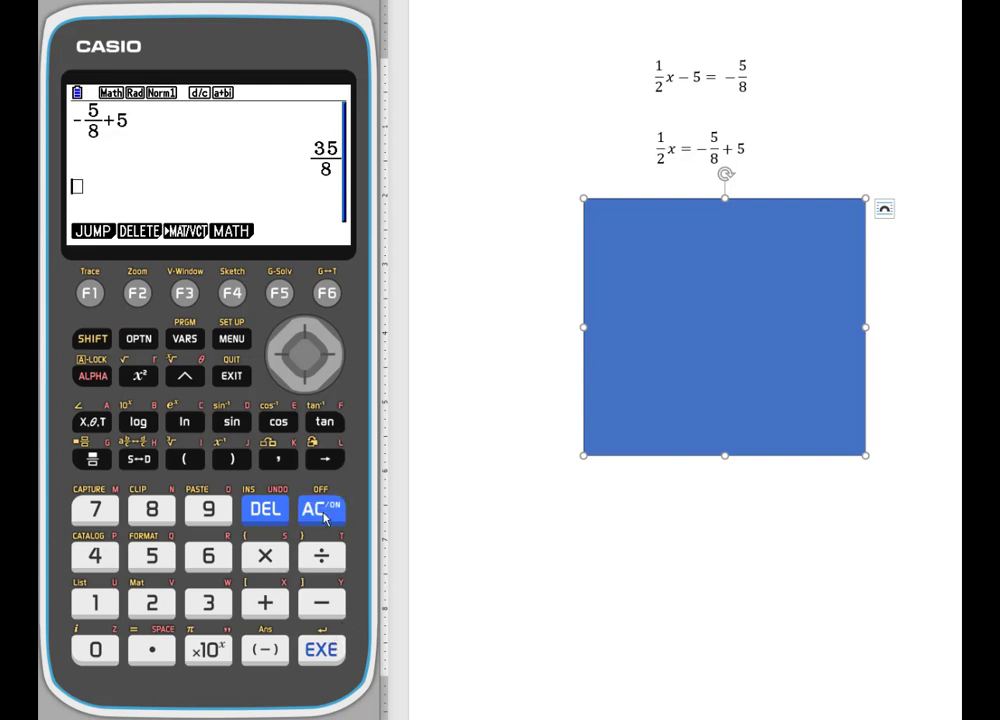
{"action": "left_click", "coordinate": [140, 461]}
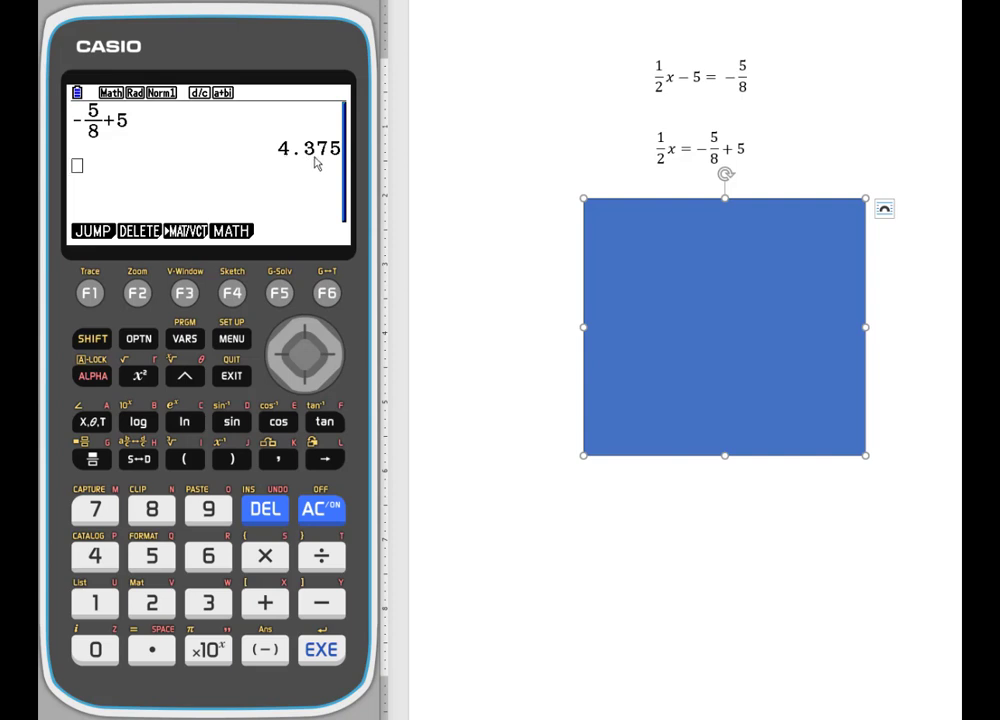
{"action": "left_click", "coordinate": [92, 339]}
{"action": "left_click", "coordinate": [140, 461]}
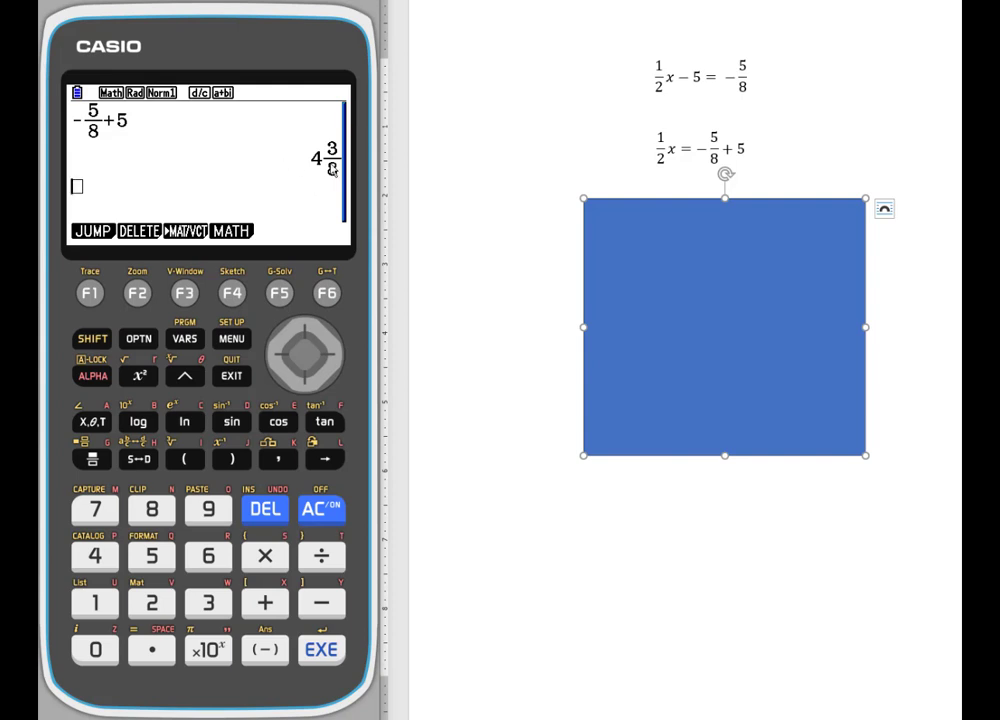
{"action": "left_click", "coordinate": [150, 461]}
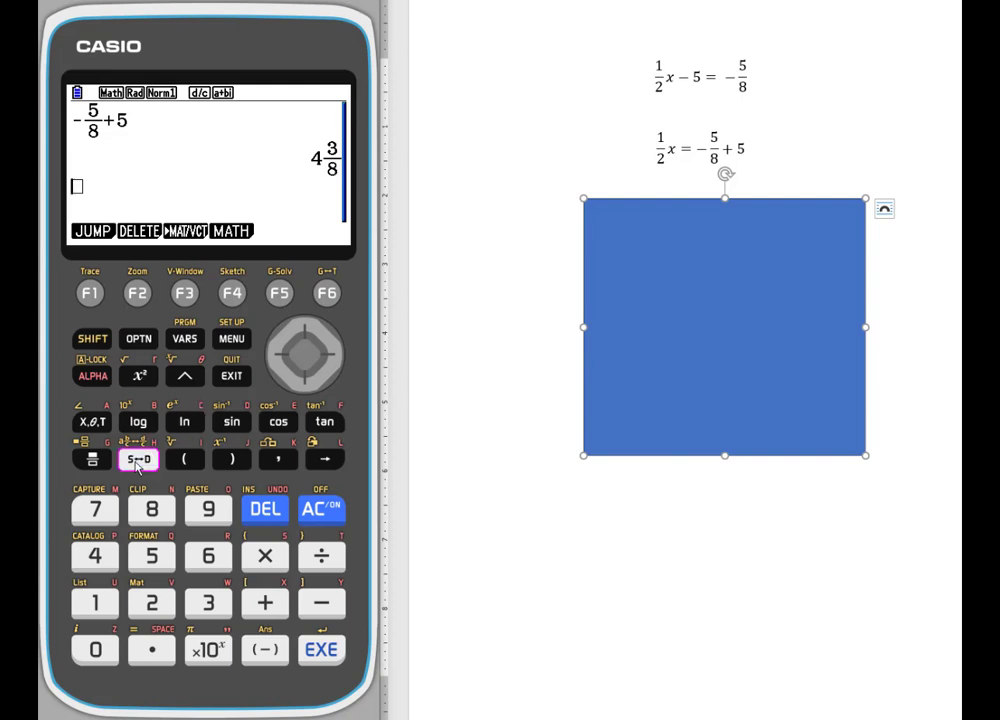
{"action": "left_click", "coordinate": [143, 461]}
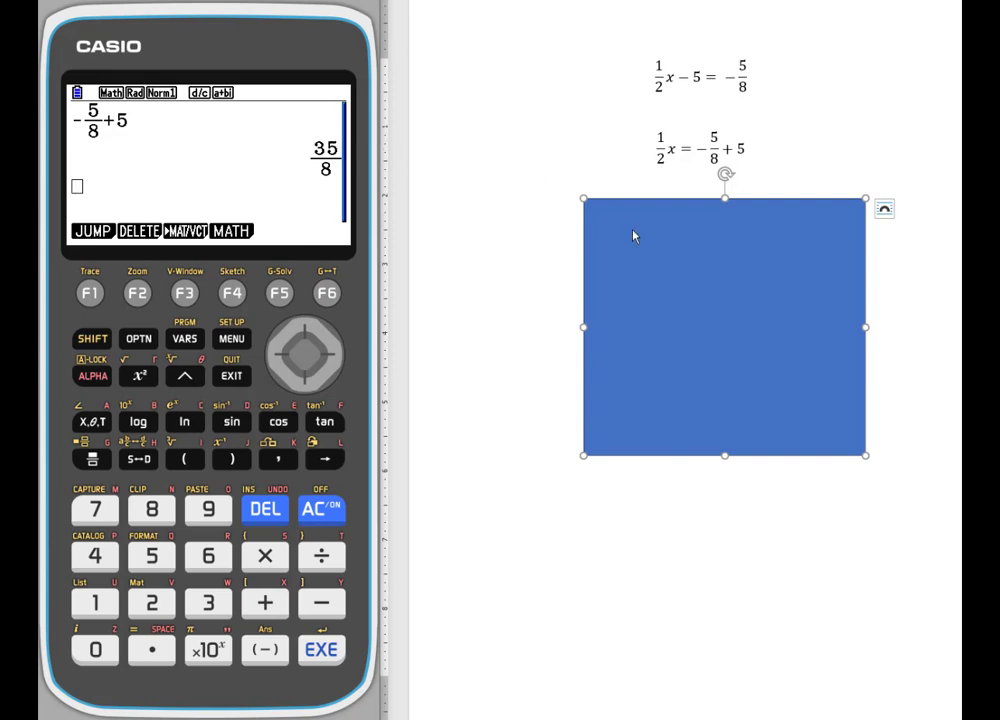
Reveal the worksheet line x = 35/8 × 2/1 and key in the fraction 35/8.
{"action": "left_click_drag", "start_coordinate": [725, 261], "coordinate": [728, 324]}
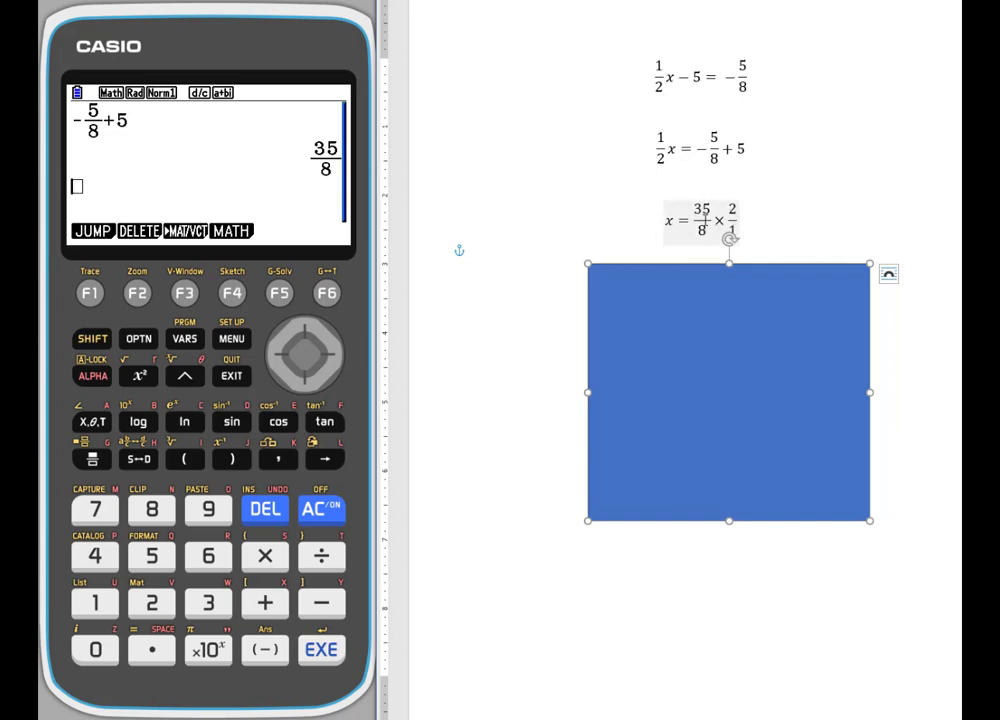
{"action": "left_click", "coordinate": [210, 606]}
{"action": "left_click", "coordinate": [162, 566]}
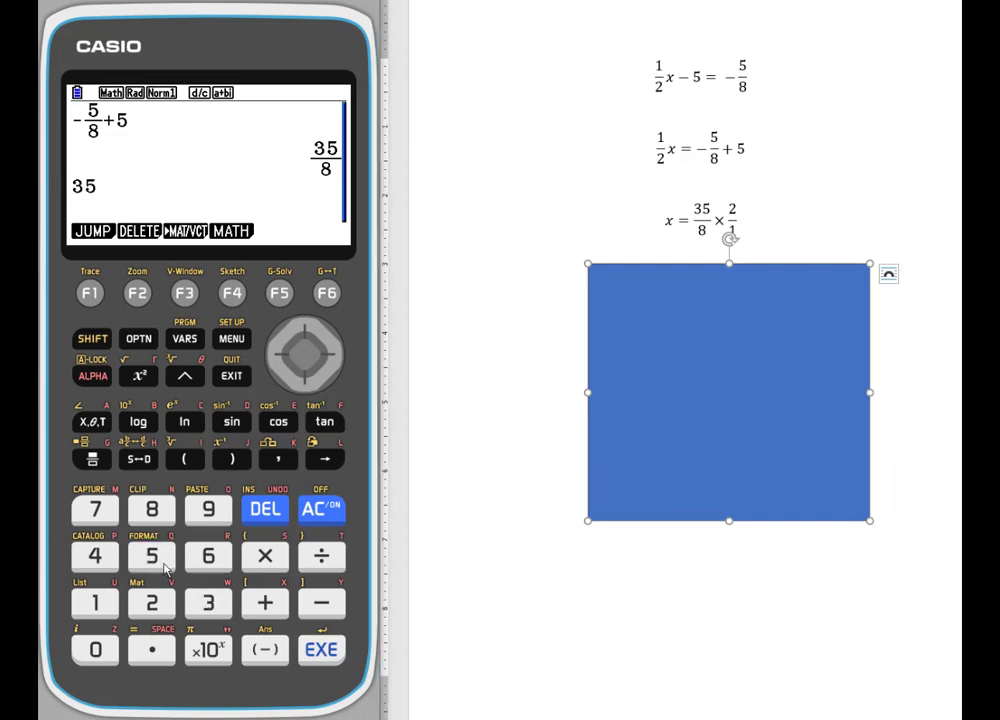
{"action": "left_click", "coordinate": [91, 459]}
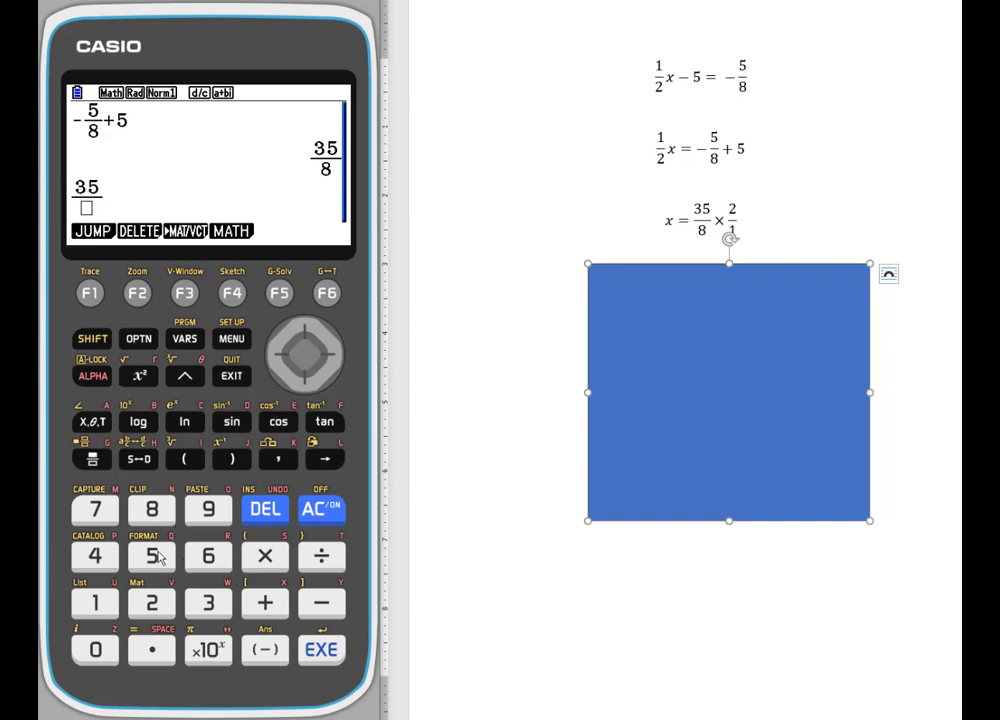
{"action": "left_click", "coordinate": [152, 511]}
{"action": "left_click", "coordinate": [333, 357]}
Multiply by 2/1 to get 35/4, then deselect the worksheet cover.
{"action": "left_click", "coordinate": [272, 558]}
{"action": "left_click", "coordinate": [153, 608]}
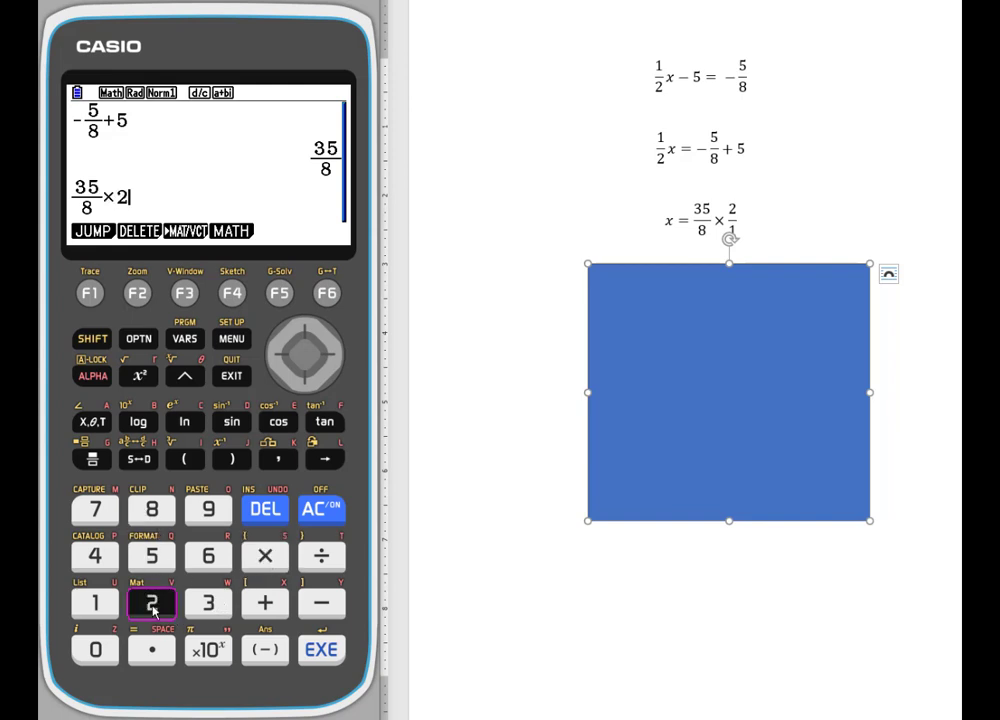
{"action": "left_click", "coordinate": [93, 458]}
{"action": "left_click", "coordinate": [96, 603]}
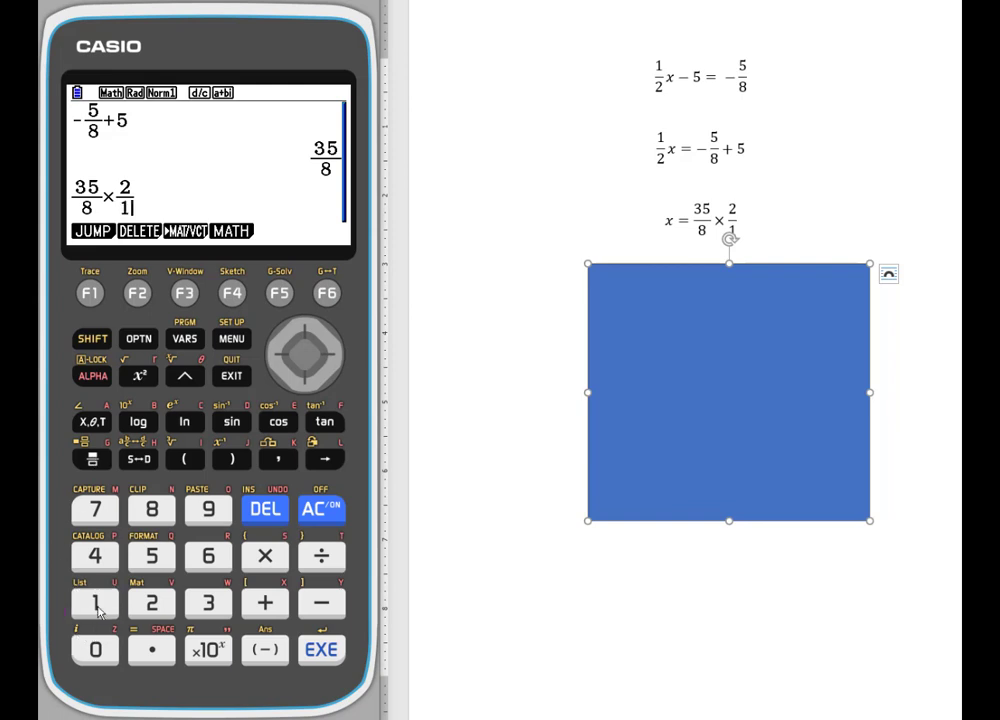
{"action": "left_click", "coordinate": [322, 651]}
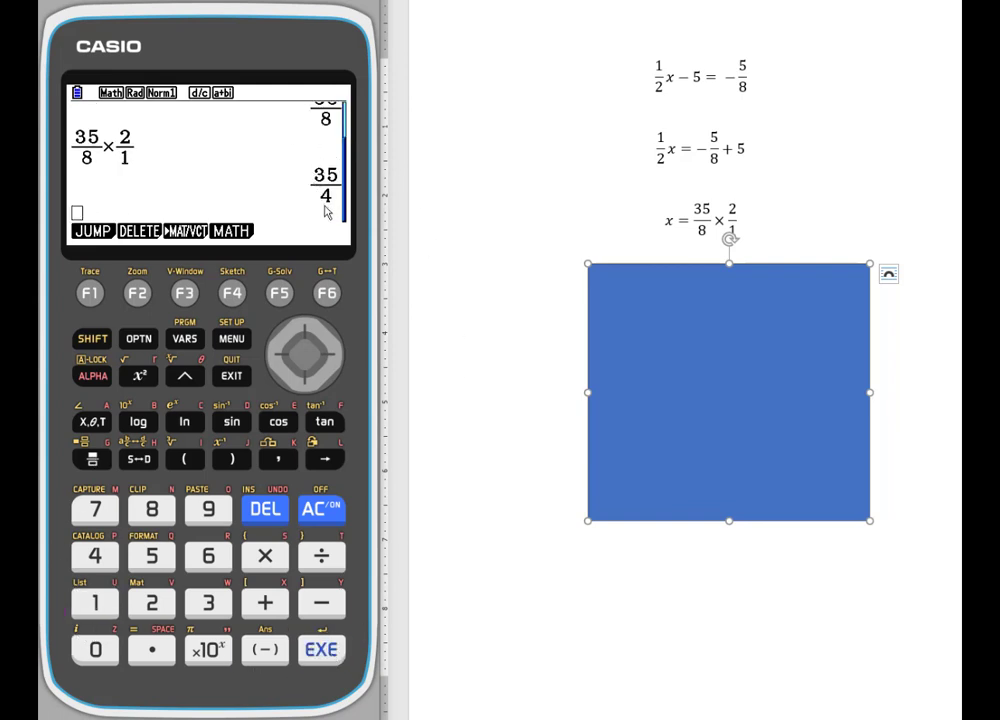
{"action": "left_click", "coordinate": [742, 218]}
{"action": "left_click", "coordinate": [549, 232]}
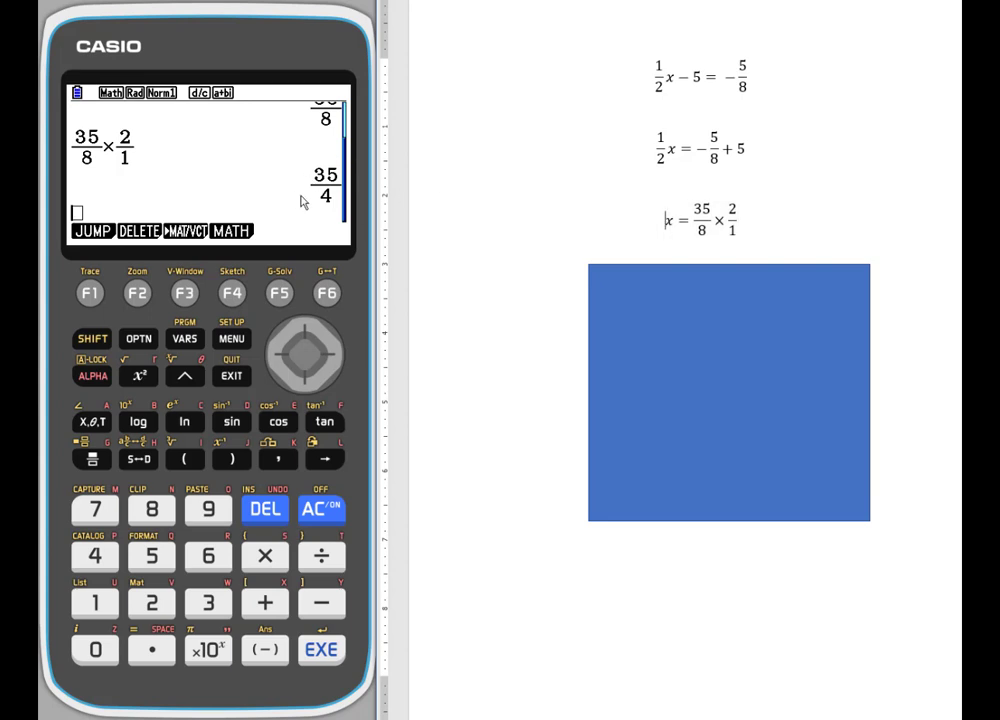
Reveal the final line x = 70/8 = 35/4 = 8 3/4 and convert 35/4 to 8 3/4, then 8.75.
{"action": "left_click", "coordinate": [699, 306]}
{"action": "left_click_drag", "start_coordinate": [705, 319], "coordinate": [705, 386]}
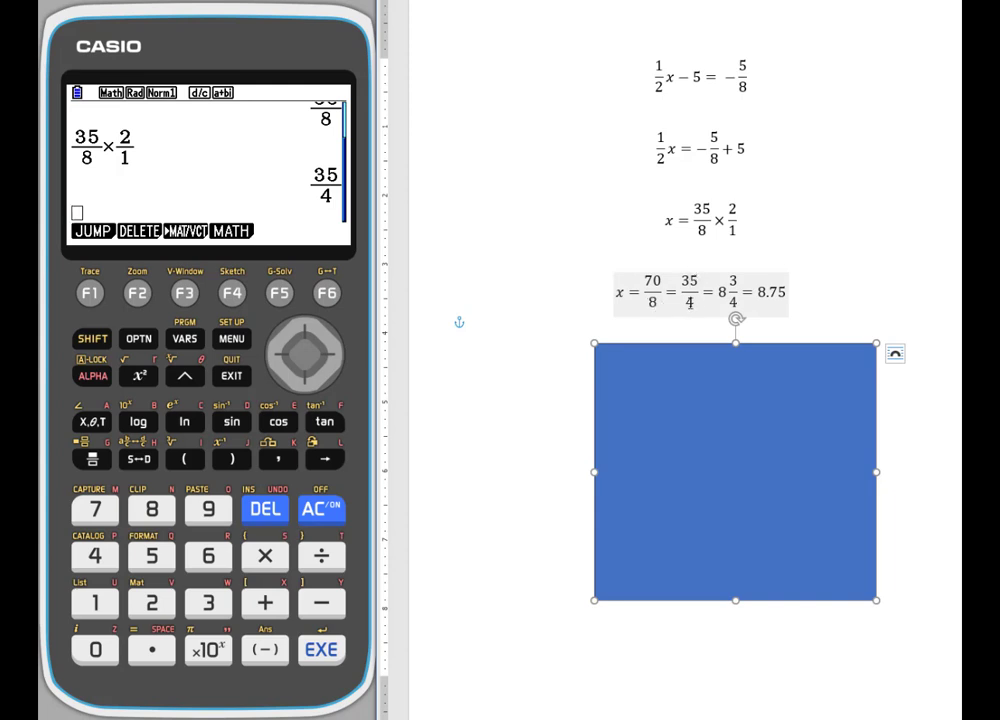
{"action": "left_click", "coordinate": [91, 340]}
{"action": "left_click", "coordinate": [141, 459]}
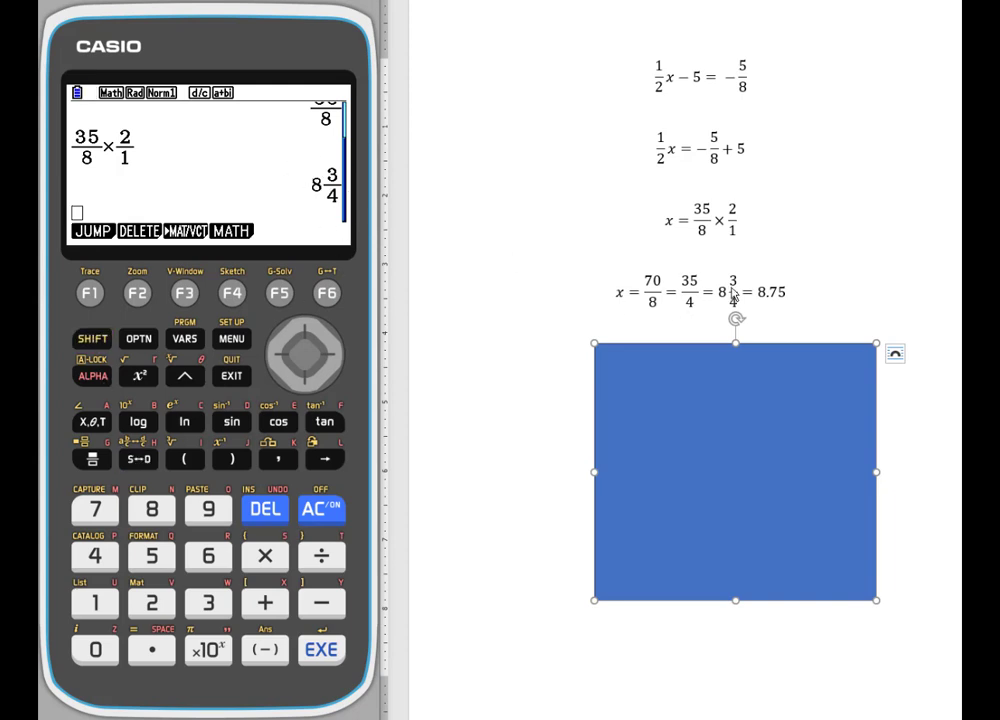
{"action": "left_click", "coordinate": [140, 461]}
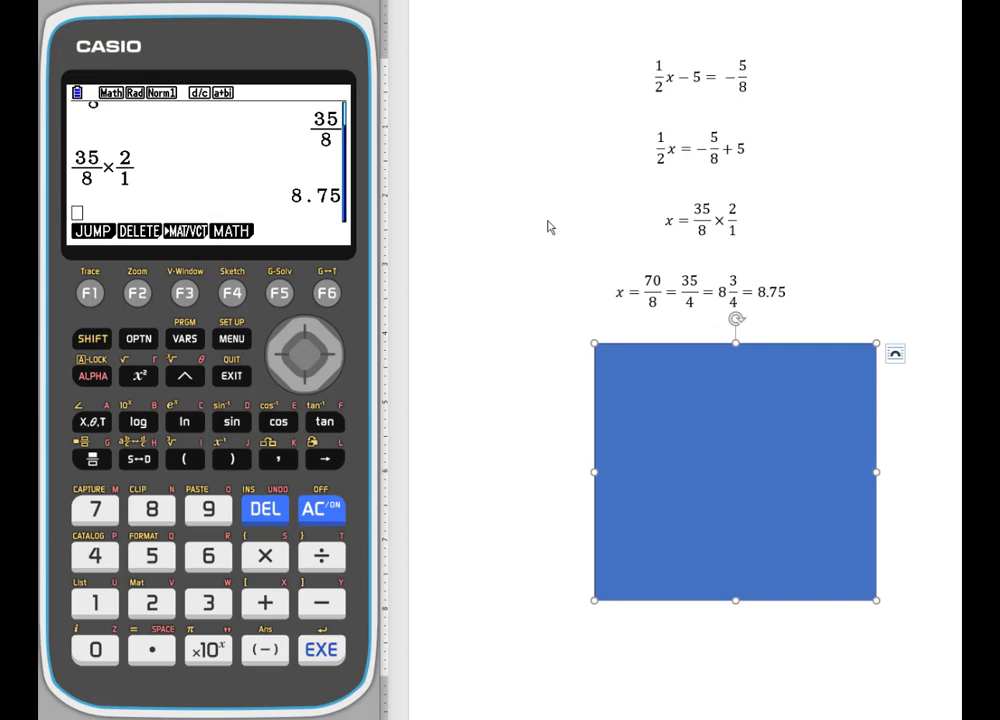
Switch to the Graph app from the main menu and delete the old Y1 formula.
{"action": "left_click", "coordinate": [237, 341]}
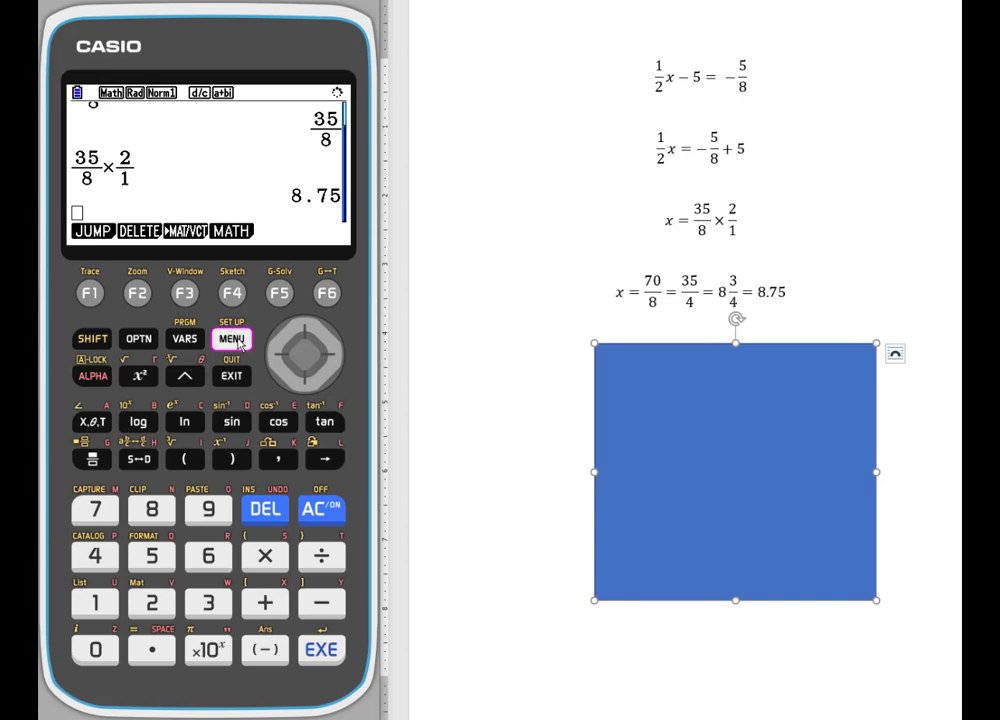
{"action": "left_click", "coordinate": [306, 385]}
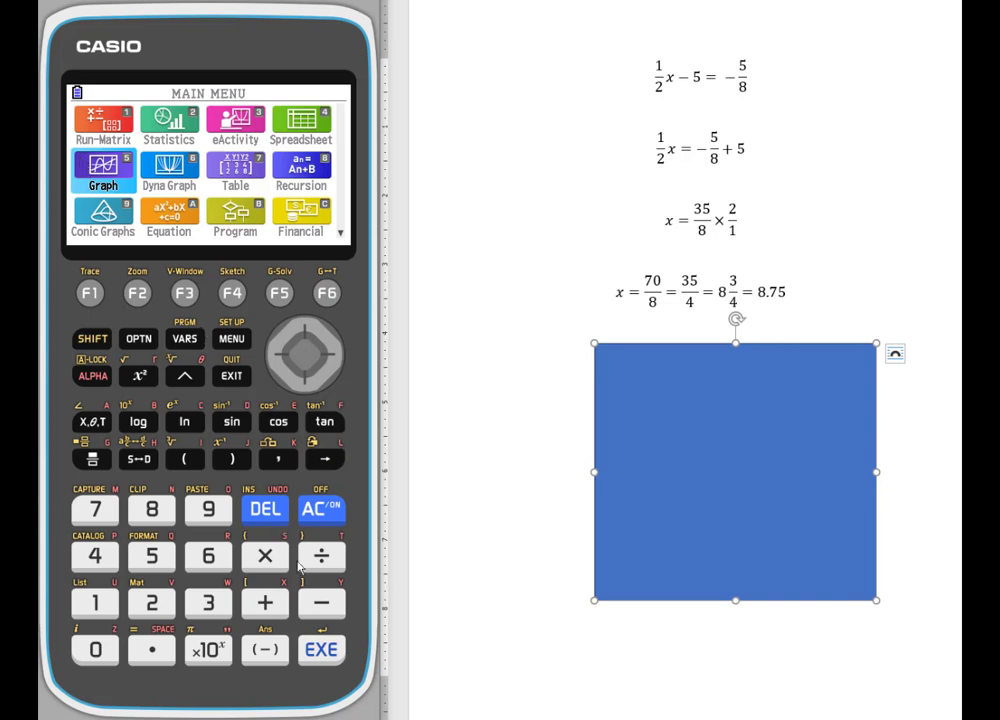
{"action": "left_click", "coordinate": [322, 652]}
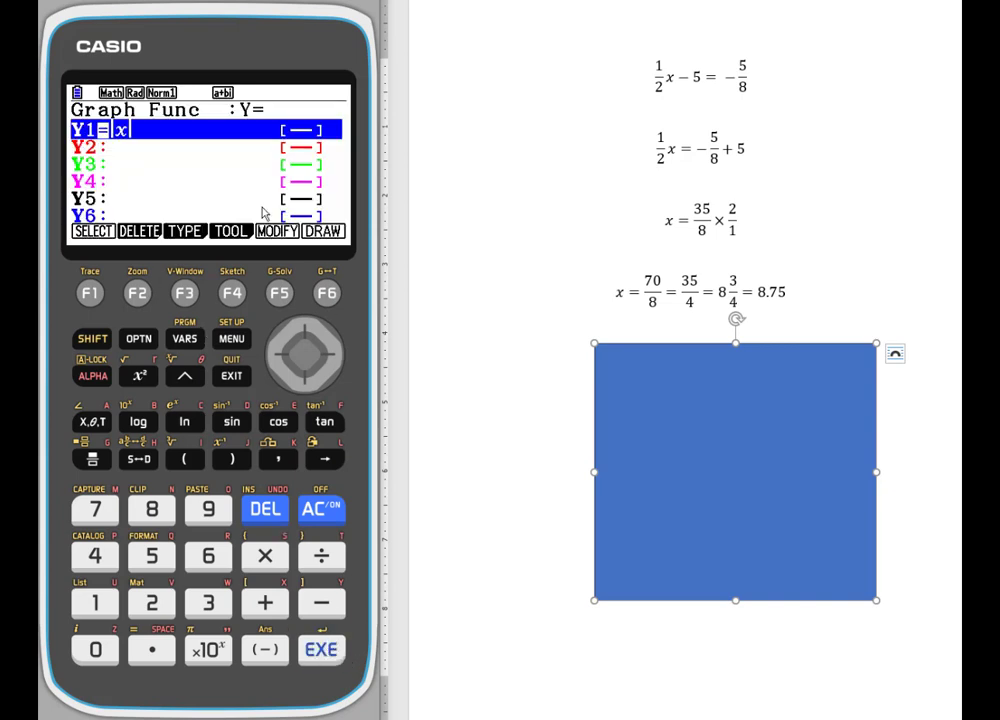
{"action": "left_click", "coordinate": [266, 511]}
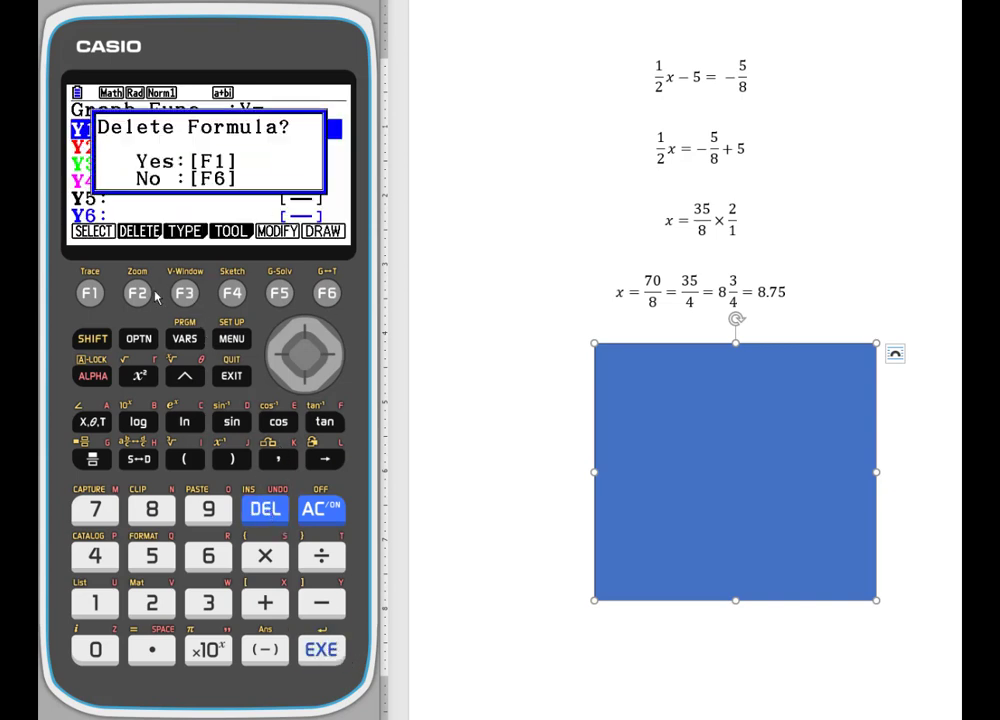
{"action": "left_click", "coordinate": [98, 295]}
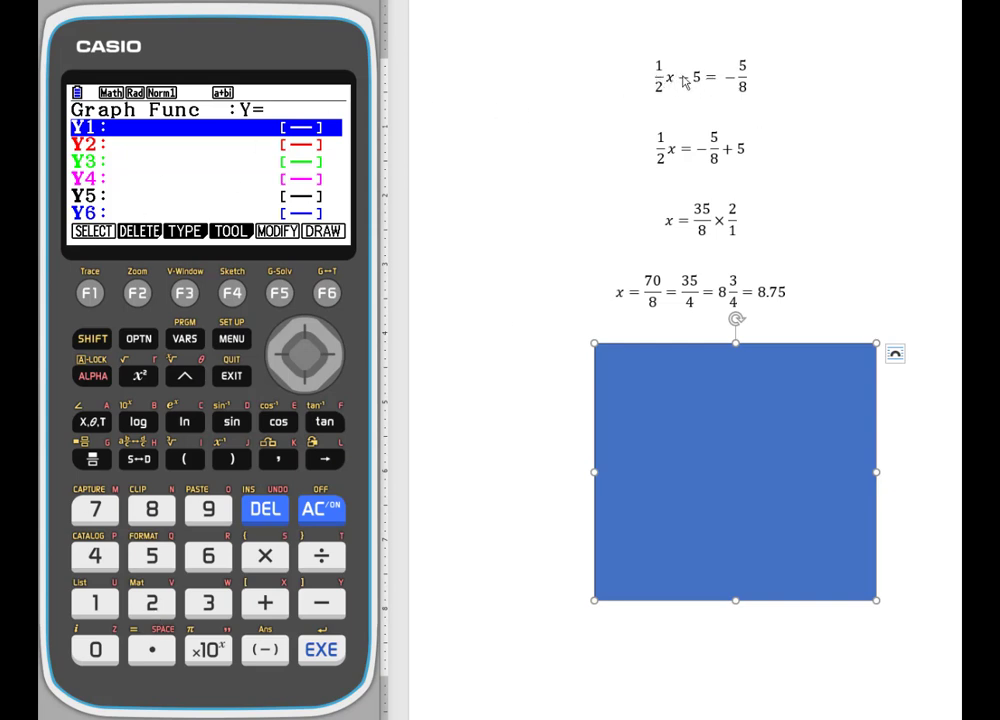
Enter and store Y1 = ½x − 5.
{"action": "left_click", "coordinate": [100, 607]}
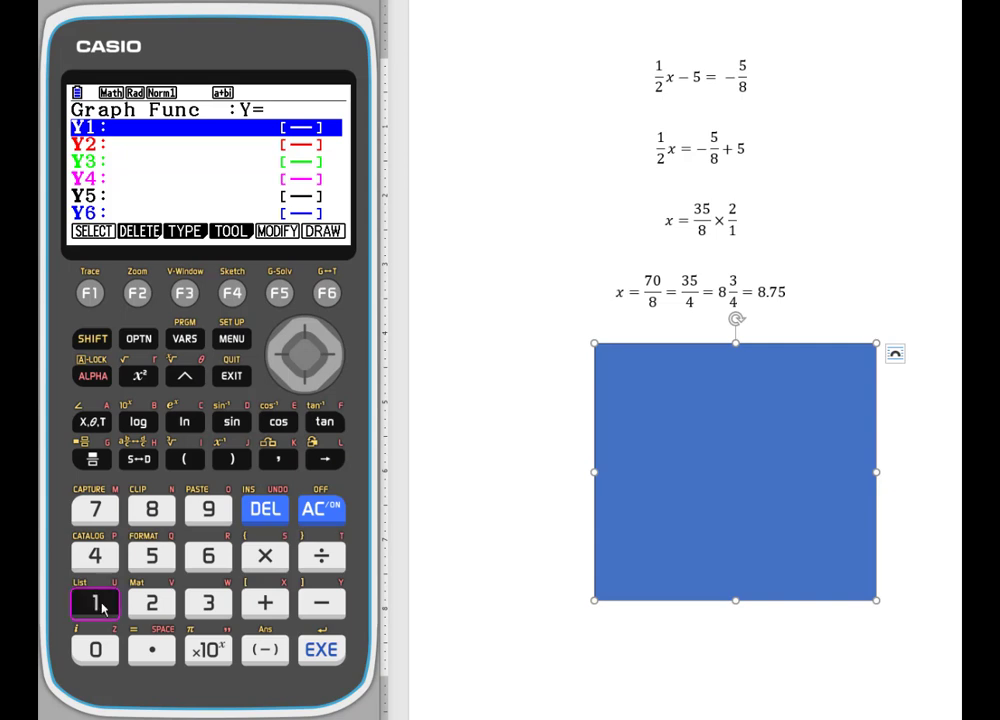
{"action": "left_click", "coordinate": [94, 461]}
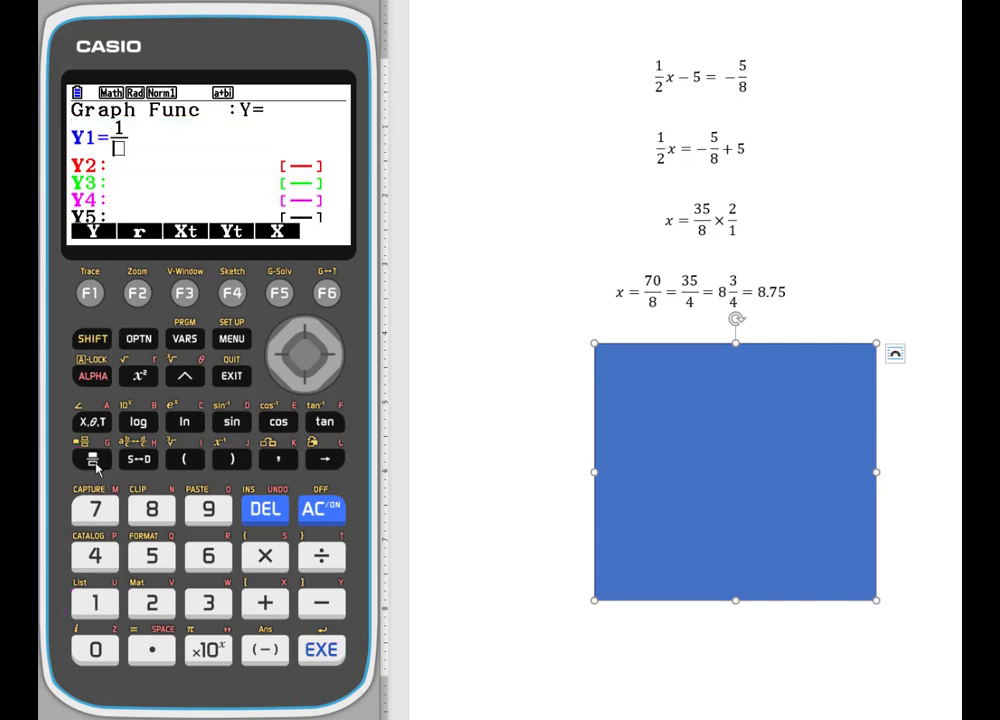
{"action": "left_click", "coordinate": [153, 604]}
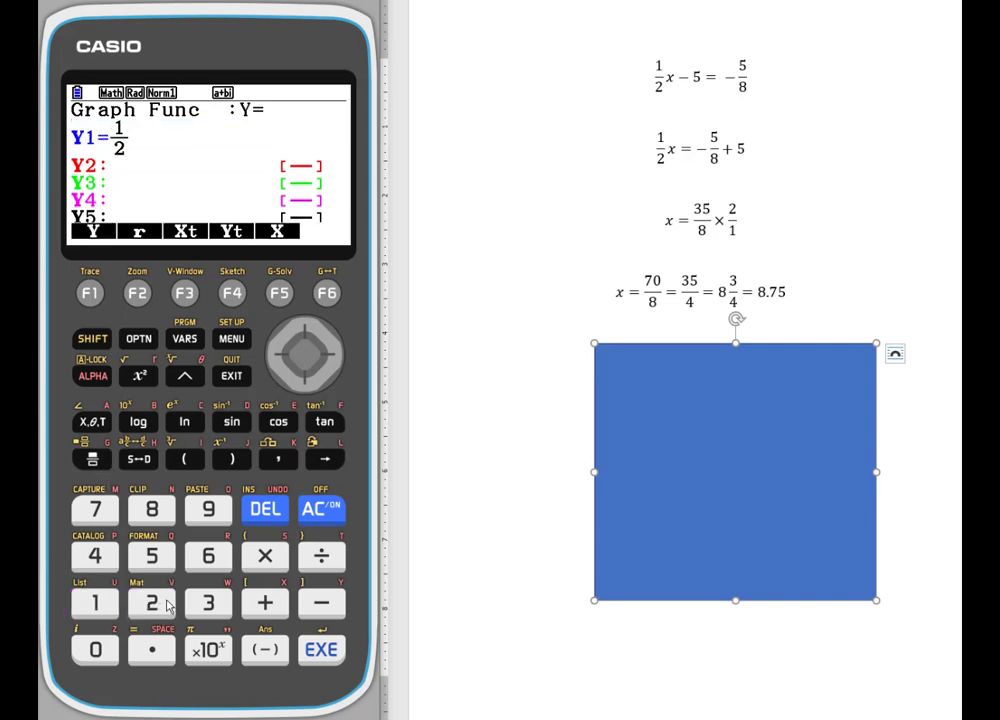
{"action": "left_click", "coordinate": [336, 360]}
{"action": "left_click", "coordinate": [95, 423]}
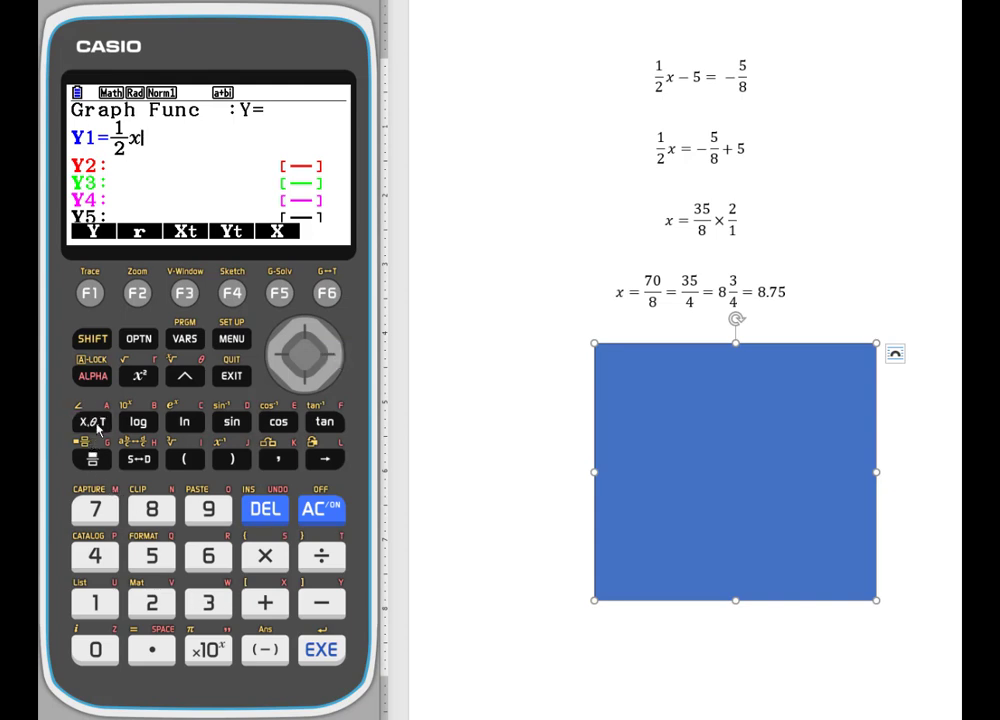
{"action": "left_click", "coordinate": [321, 602]}
{"action": "left_click", "coordinate": [153, 556]}
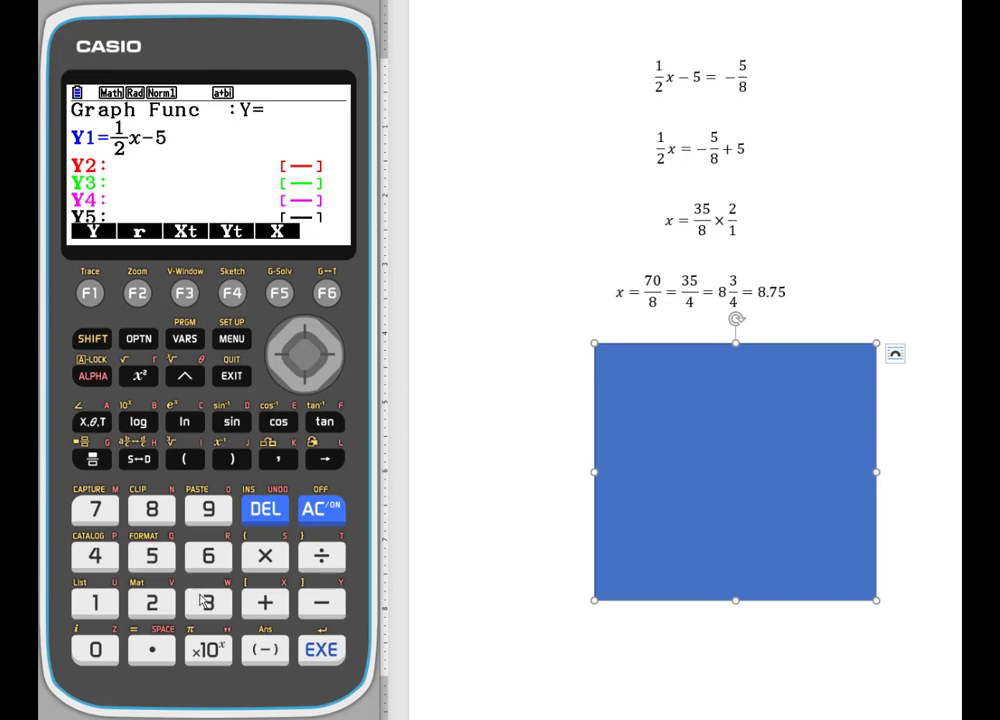
{"action": "left_click", "coordinate": [320, 655]}
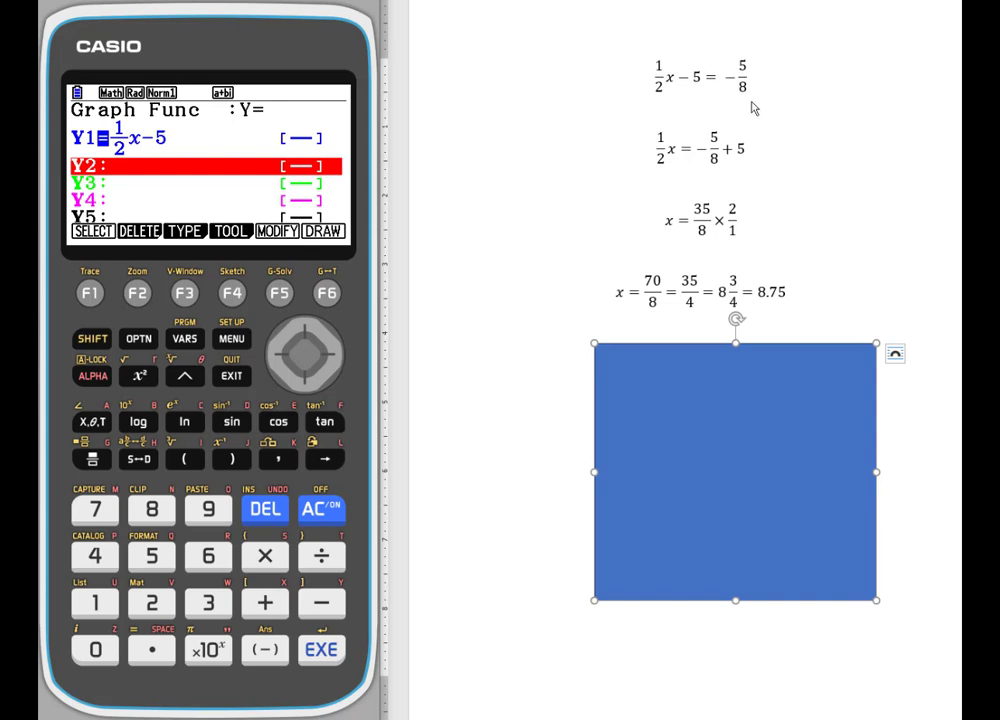
Enter and store Y2 = −5/8.
{"action": "left_click", "coordinate": [265, 652]}
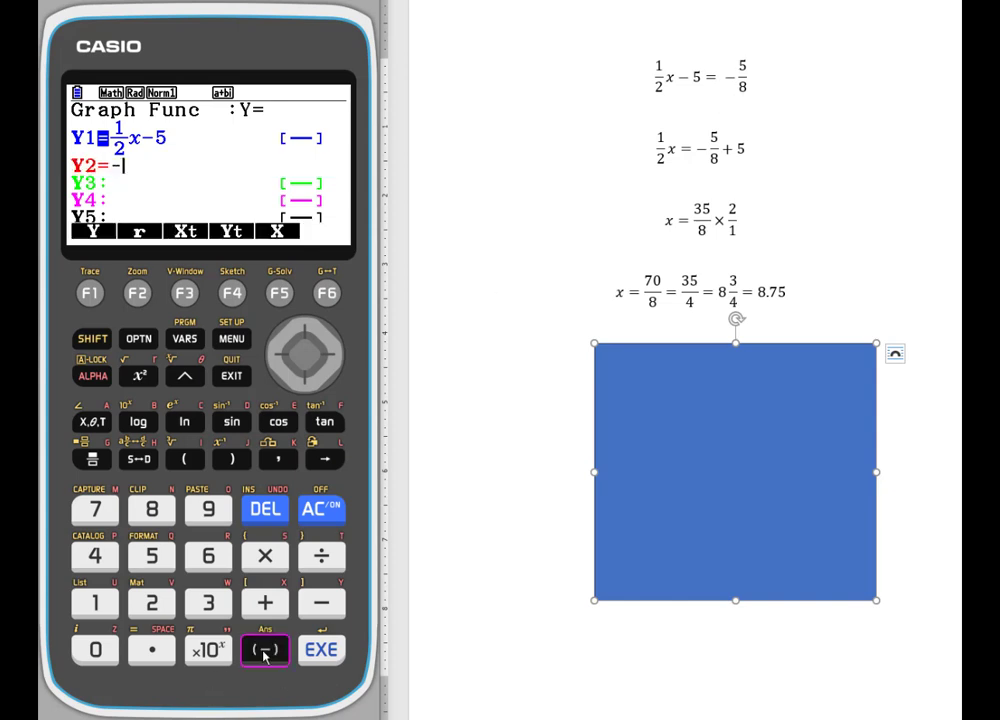
{"action": "left_click", "coordinate": [92, 461]}
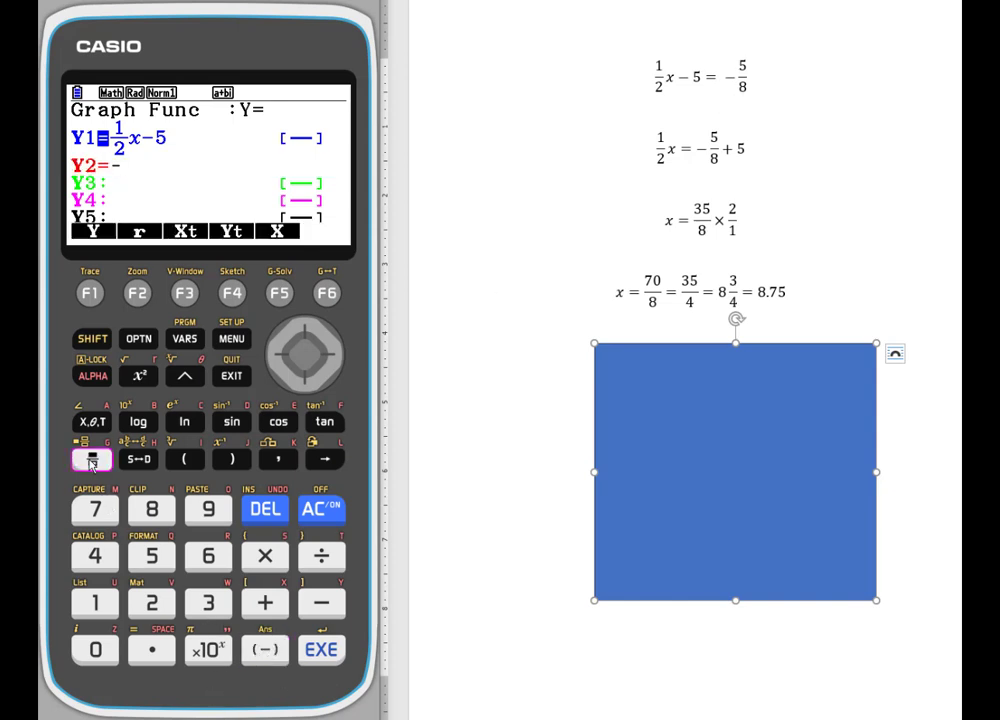
{"action": "left_click", "coordinate": [153, 557]}
{"action": "left_click", "coordinate": [316, 388]}
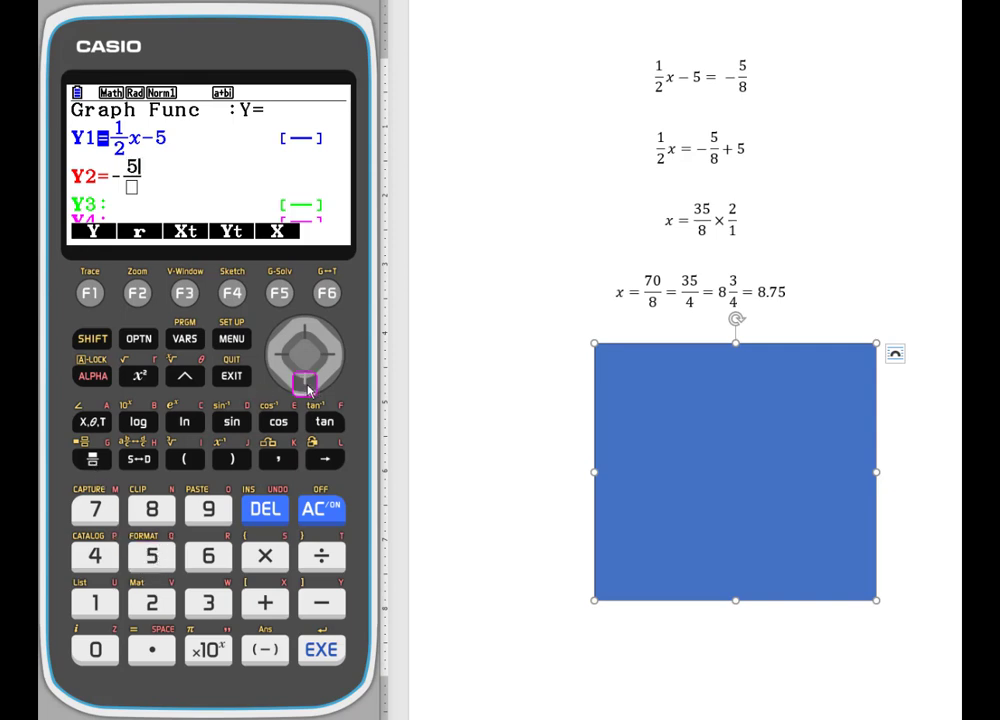
{"action": "left_click", "coordinate": [153, 509]}
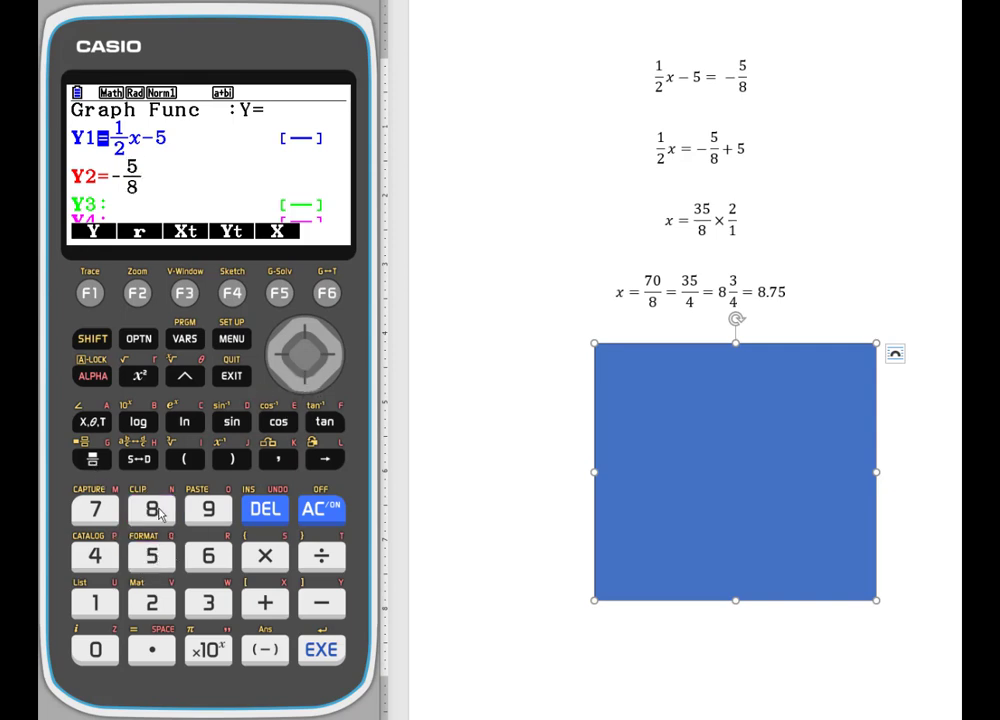
{"action": "left_click", "coordinate": [321, 650]}
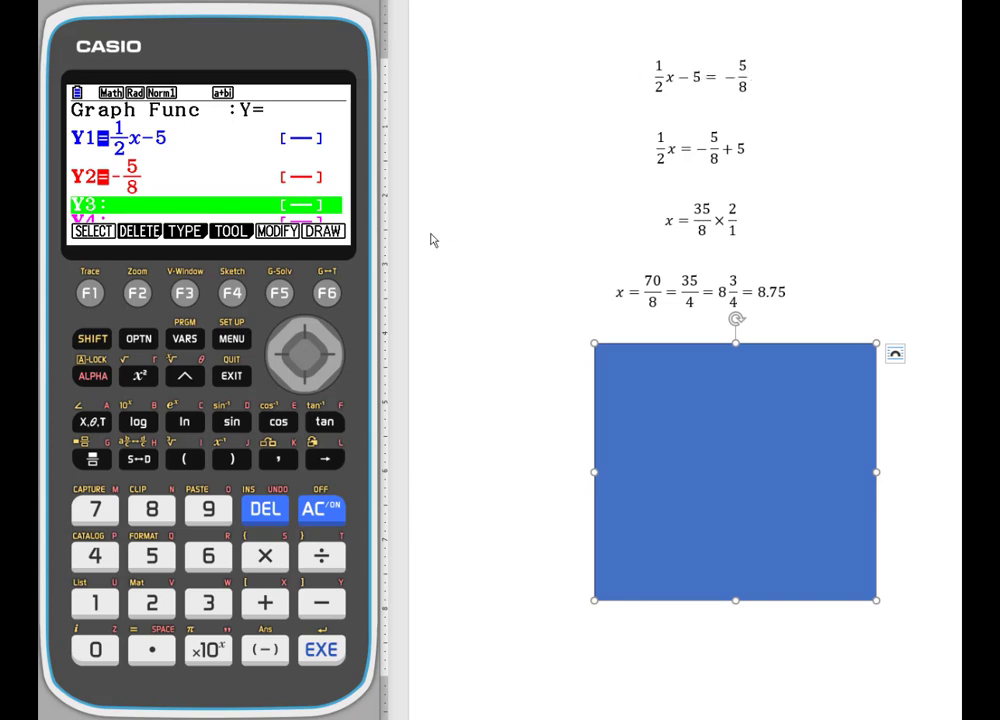
Reset the View Window to the standard −10 to 10 range and draw both lines.
{"action": "left_click", "coordinate": [328, 292]}
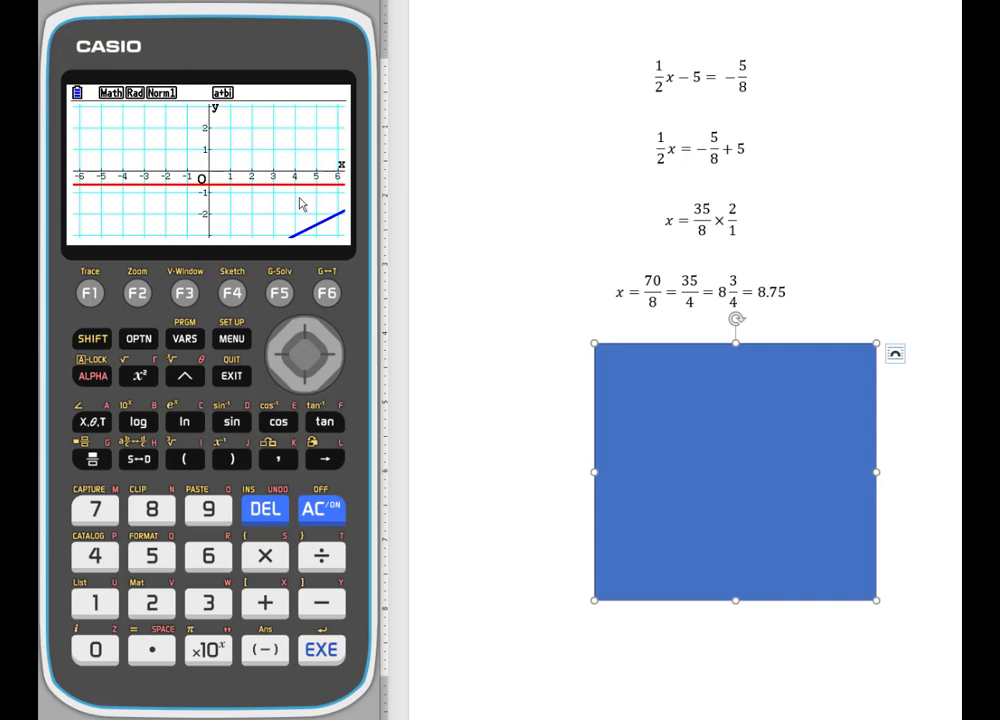
{"action": "left_click", "coordinate": [184, 294]}
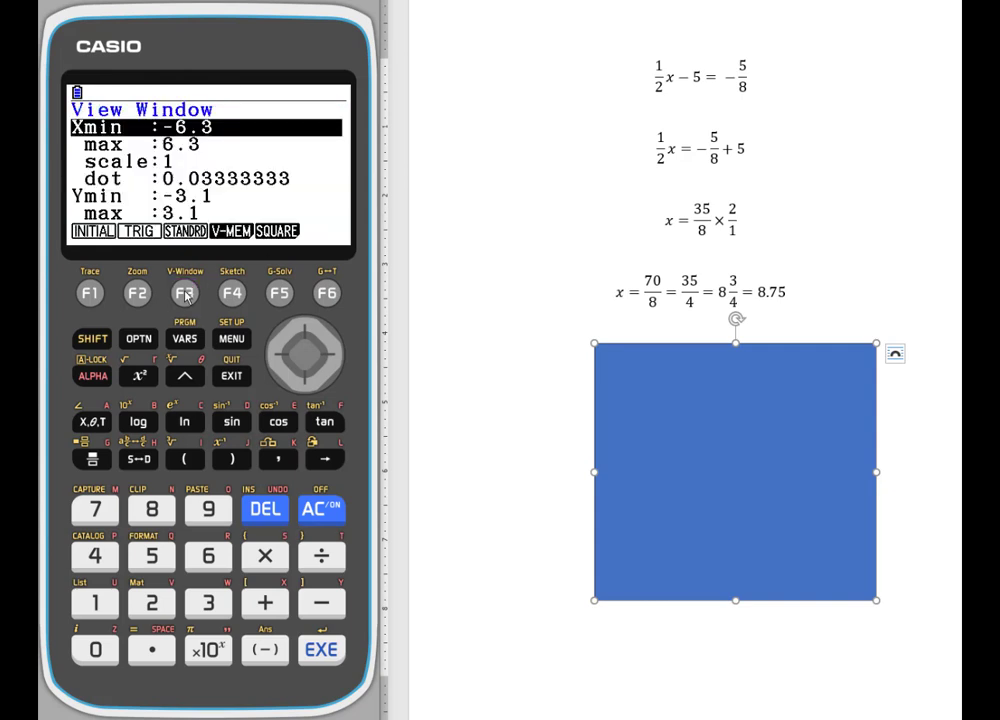
{"action": "left_click", "coordinate": [190, 299]}
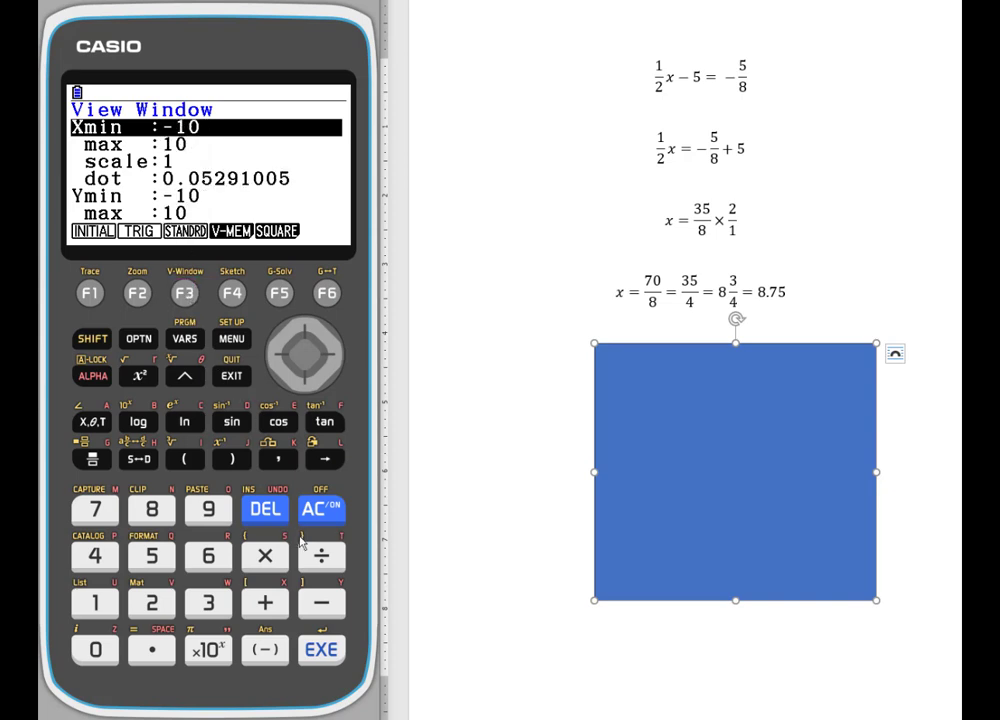
{"action": "left_click", "coordinate": [328, 652]}
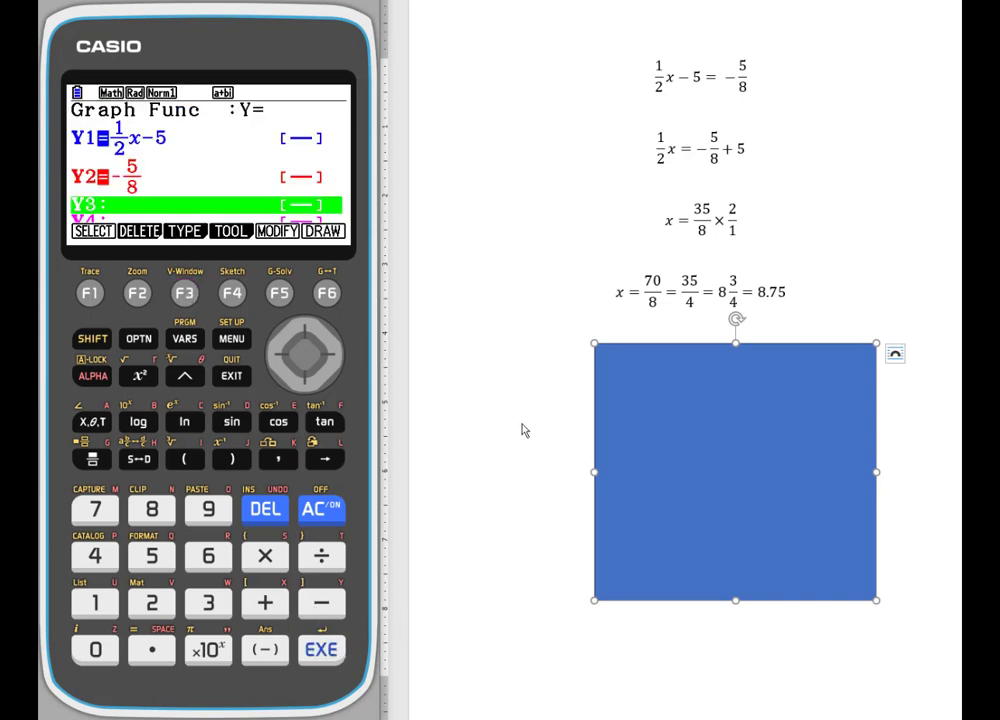
{"action": "left_click", "coordinate": [329, 295]}
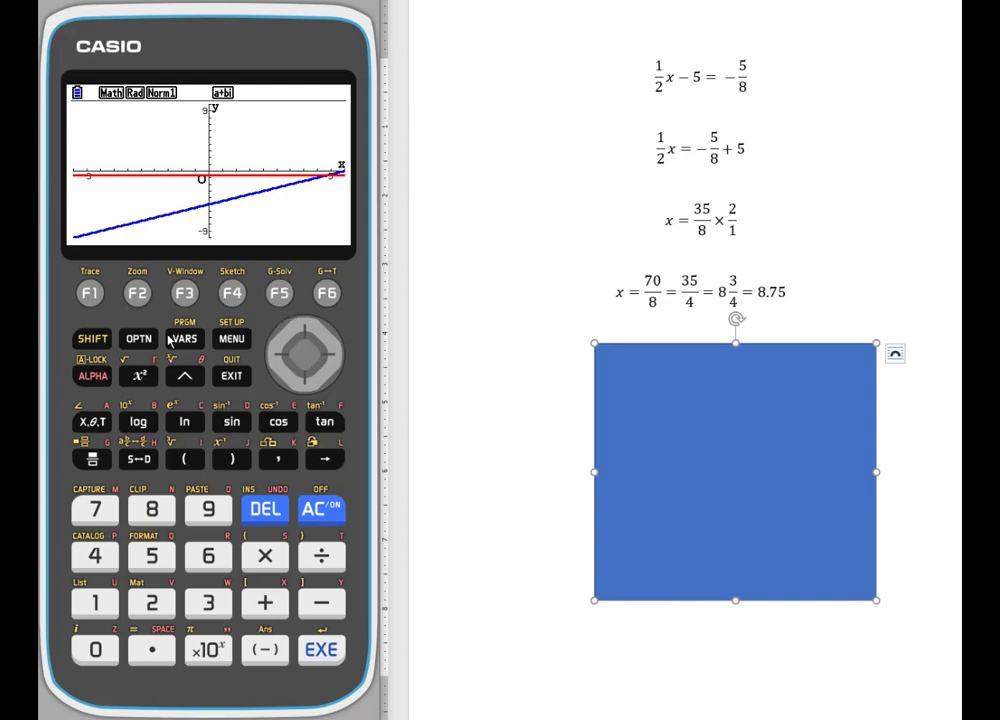
Use G-Solv Intersect to locate the crossing at X = 8.75, Y = −0.625.
{"action": "left_click", "coordinate": [92, 340]}
{"action": "left_click", "coordinate": [281, 293]}
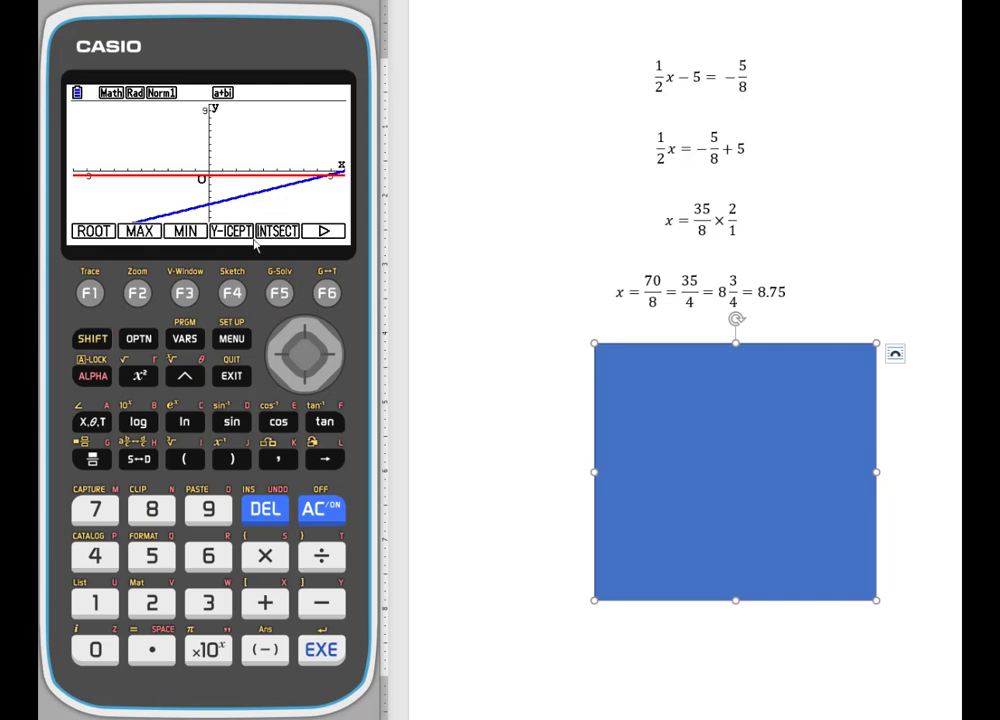
{"action": "left_click", "coordinate": [281, 295]}
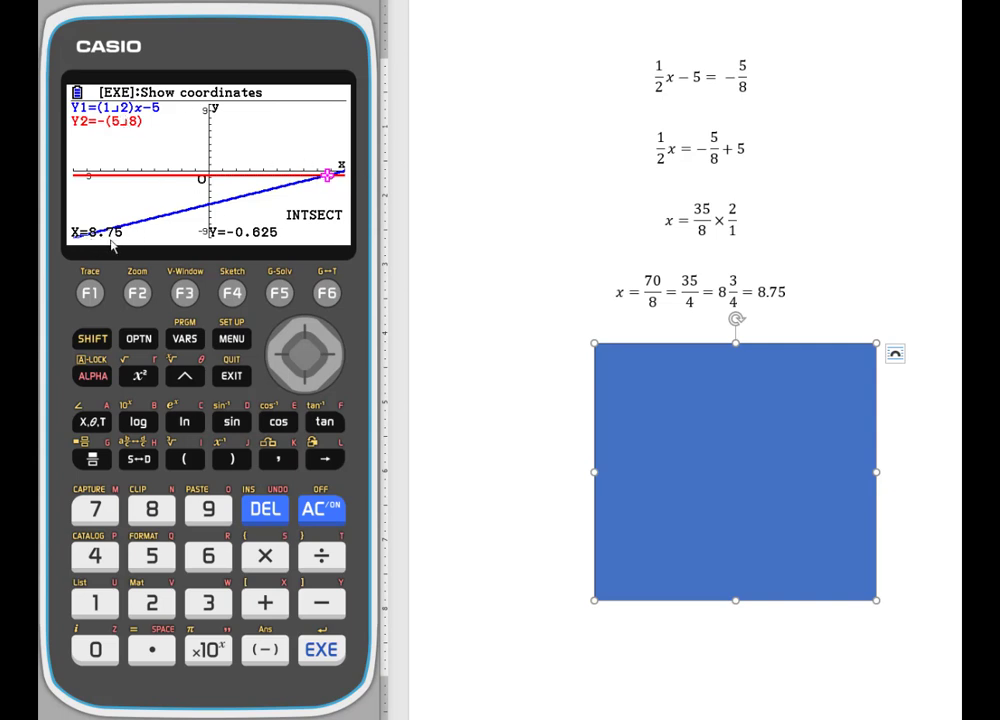
{"action": "left_click", "coordinate": [798, 404]}
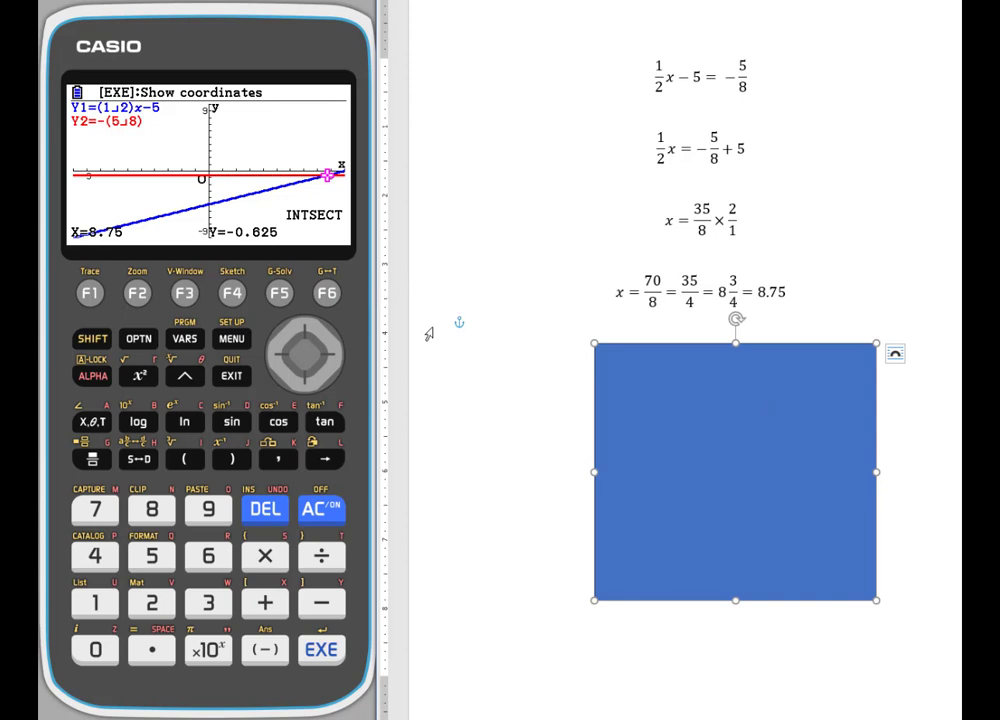
Go from the main menu to the Table app, with Y1 and Y2 carried over.
{"action": "left_click", "coordinate": [252, 342]}
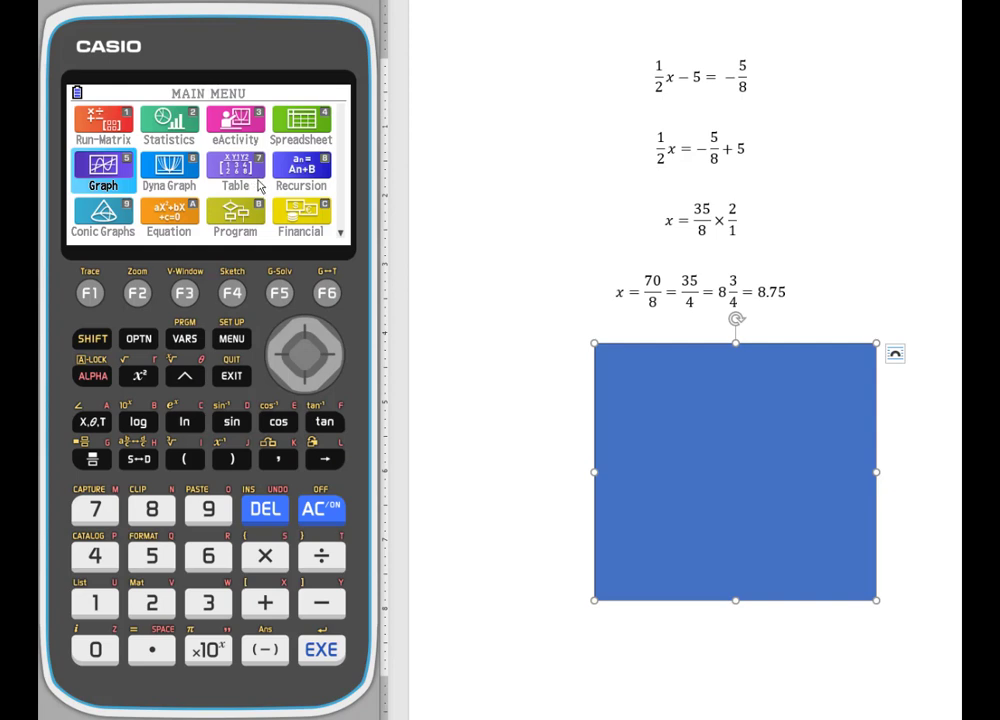
{"action": "left_click", "coordinate": [330, 354]}
{"action": "left_click", "coordinate": [330, 354]}
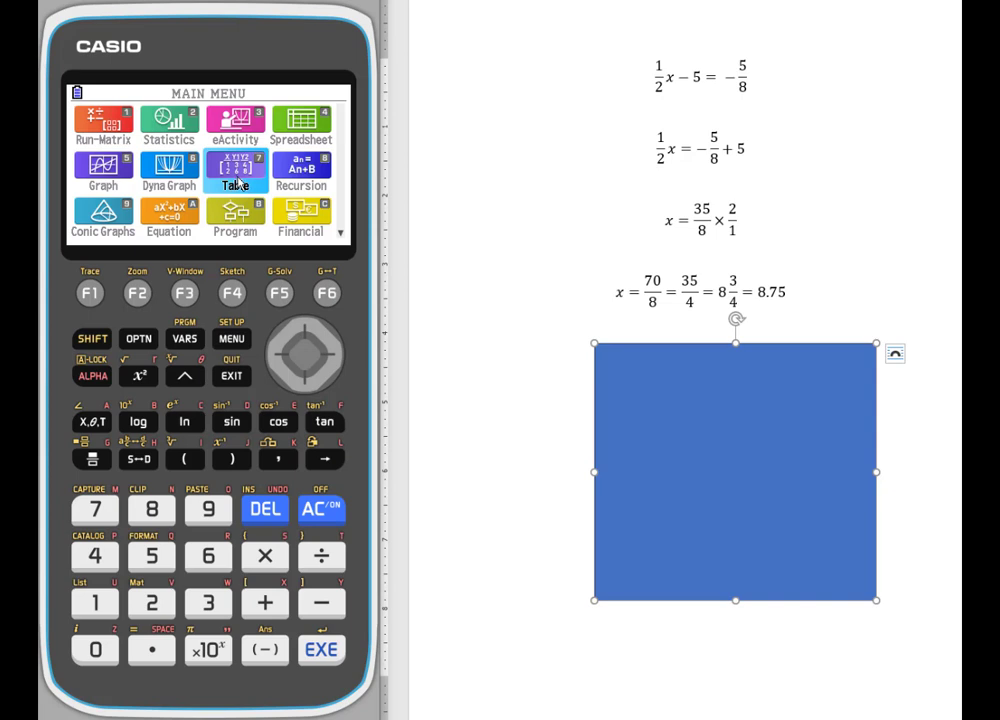
{"action": "left_click", "coordinate": [324, 655]}
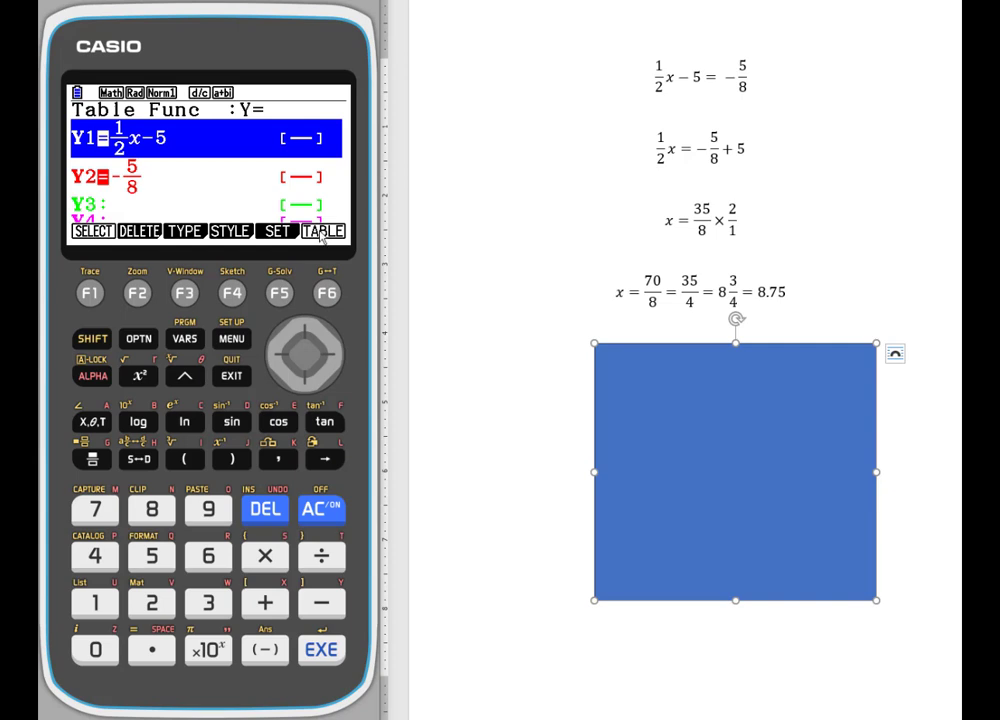
Change the table End value to 10, keeping Start 1 and Step 1.
{"action": "left_click", "coordinate": [281, 294]}
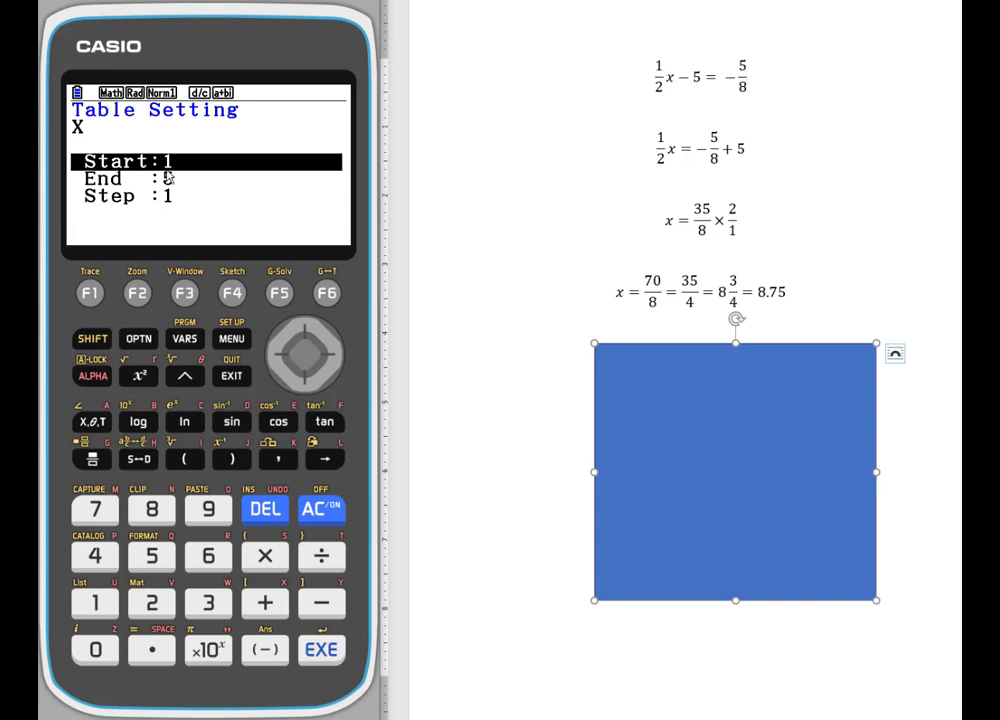
{"action": "left_click", "coordinate": [313, 390]}
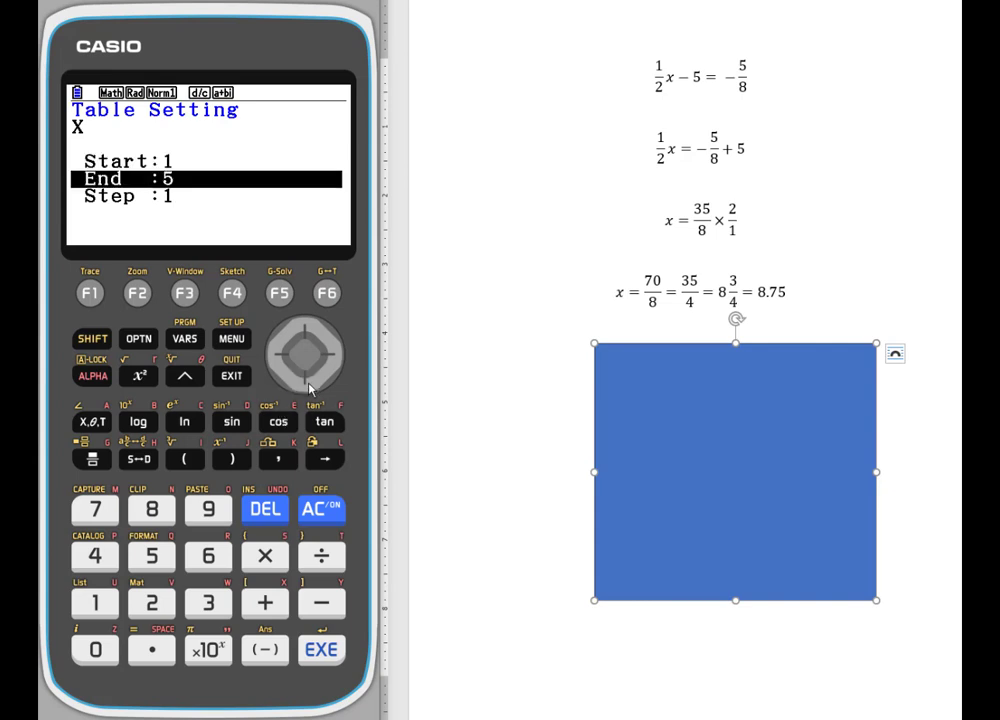
{"action": "left_click", "coordinate": [93, 605]}
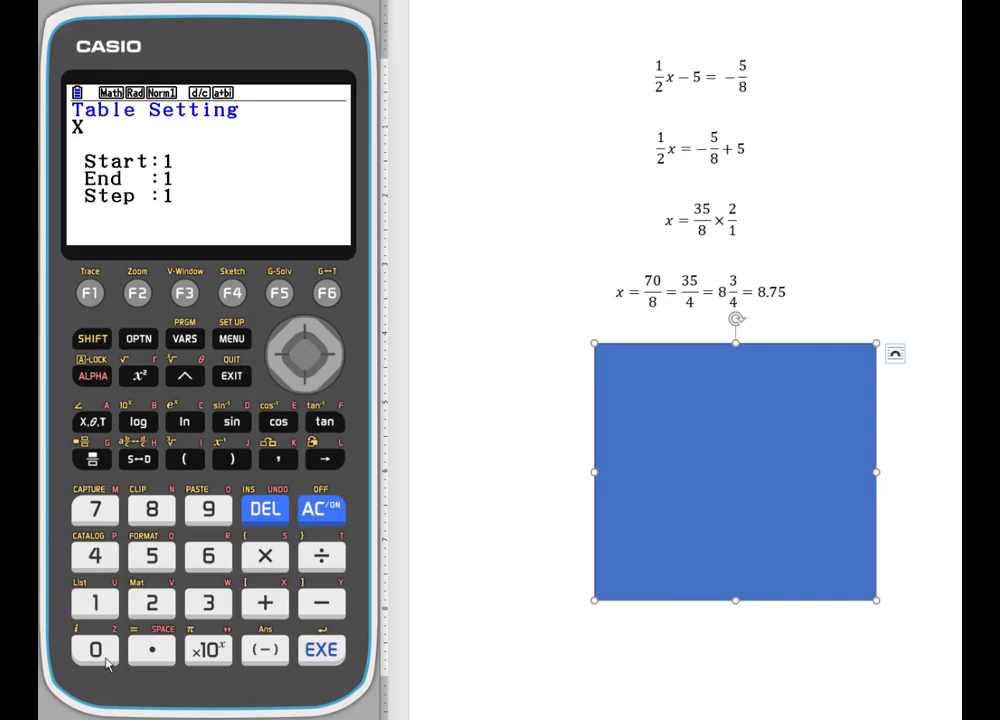
{"action": "left_click", "coordinate": [100, 650]}
{"action": "left_click", "coordinate": [333, 652]}
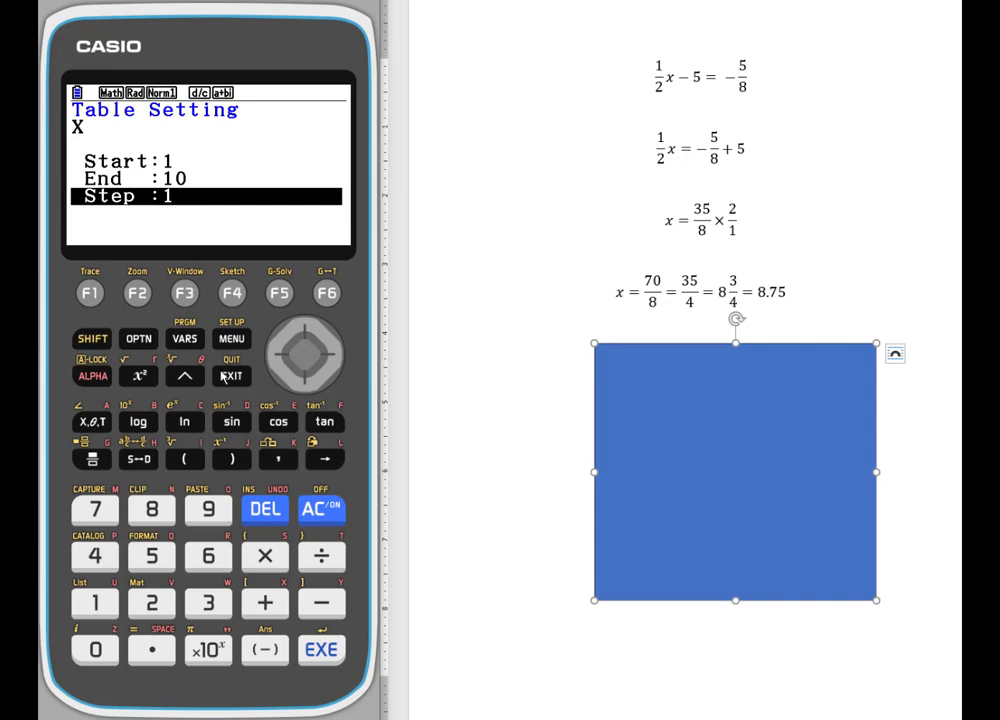
{"action": "left_click", "coordinate": [320, 658]}
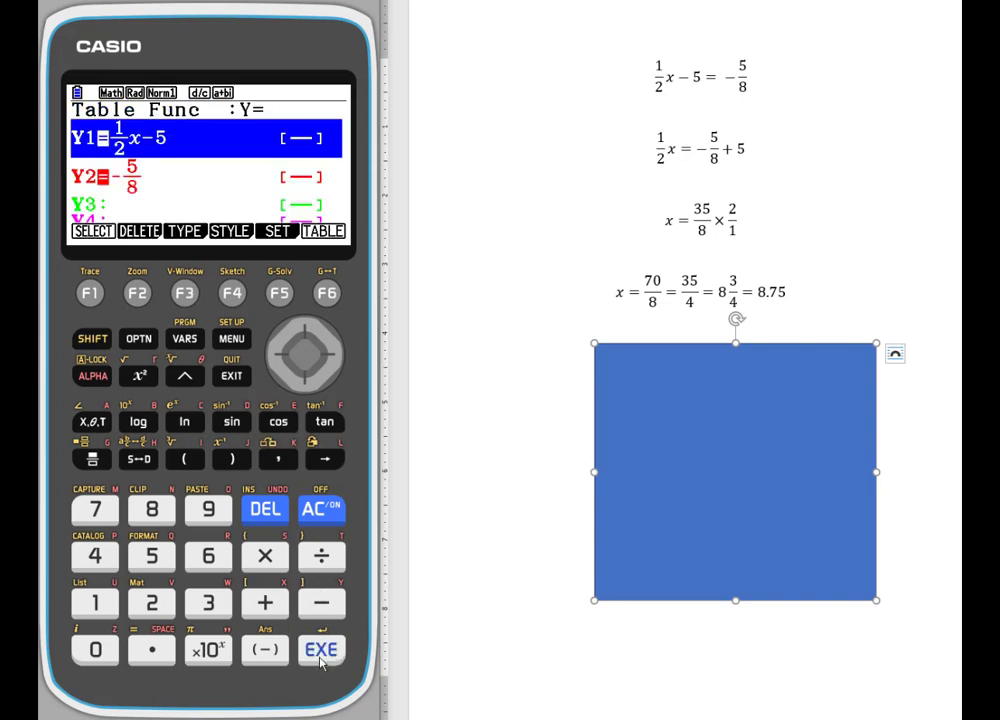
{"action": "key", "text": "F6"}
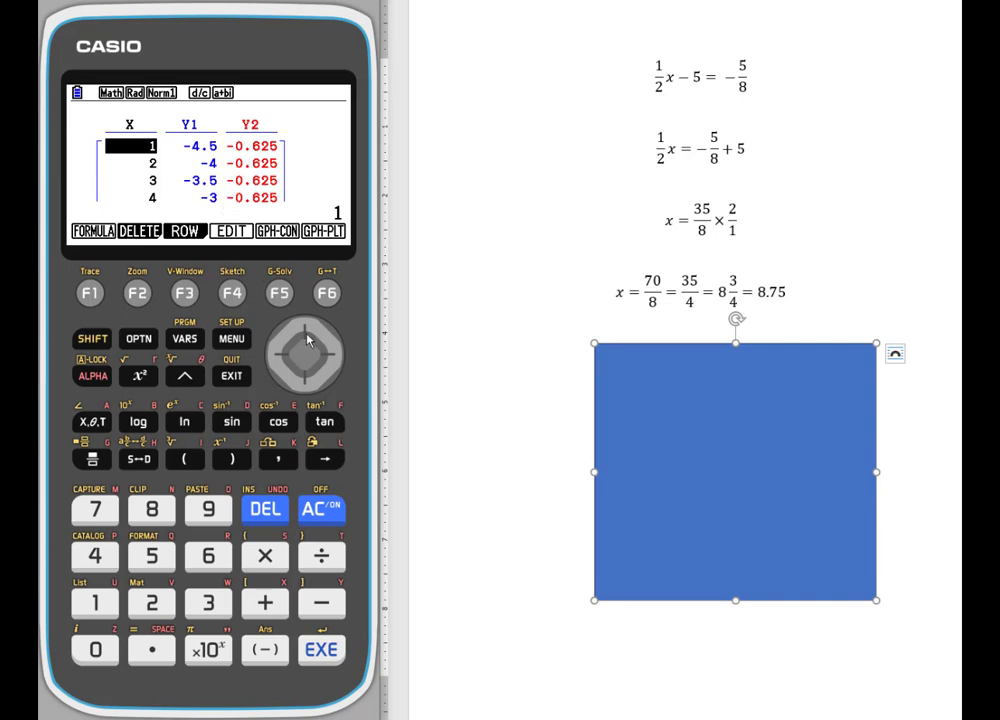
{"action": "key", "text": "Down"}
{"action": "key", "text": "Down"}
{"action": "key", "text": "Down"}
{"action": "key", "text": "Down"}
{"action": "key", "text": "Down"}
{"action": "key", "text": "Down"}
{"action": "key", "text": "Down"}
{"action": "key", "text": "Down"}
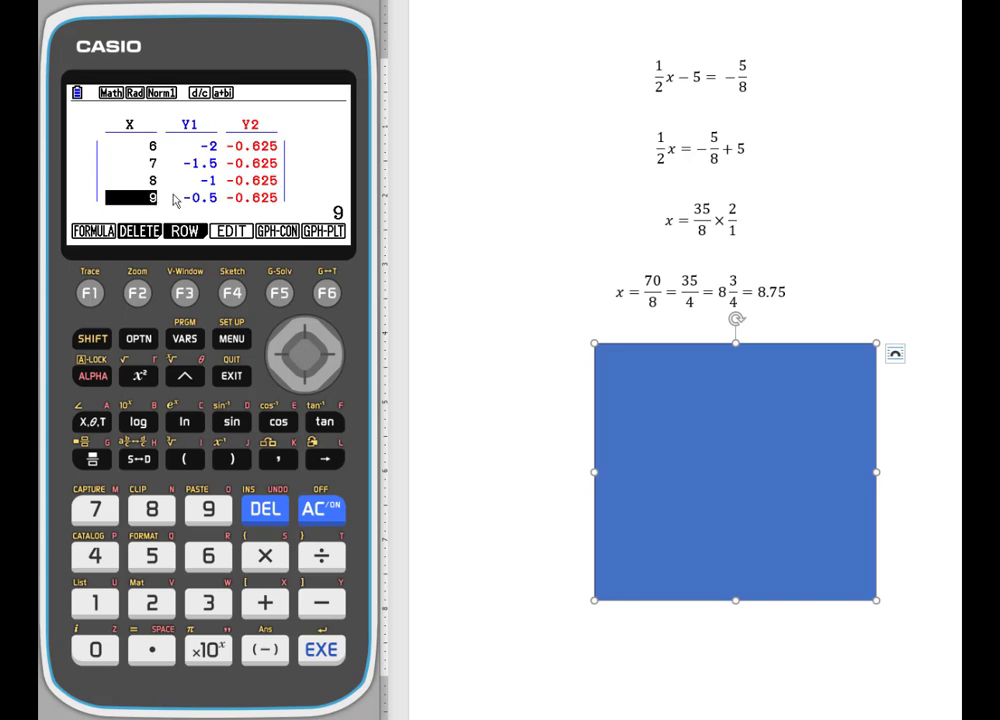
{"action": "left_click", "coordinate": [232, 376]}
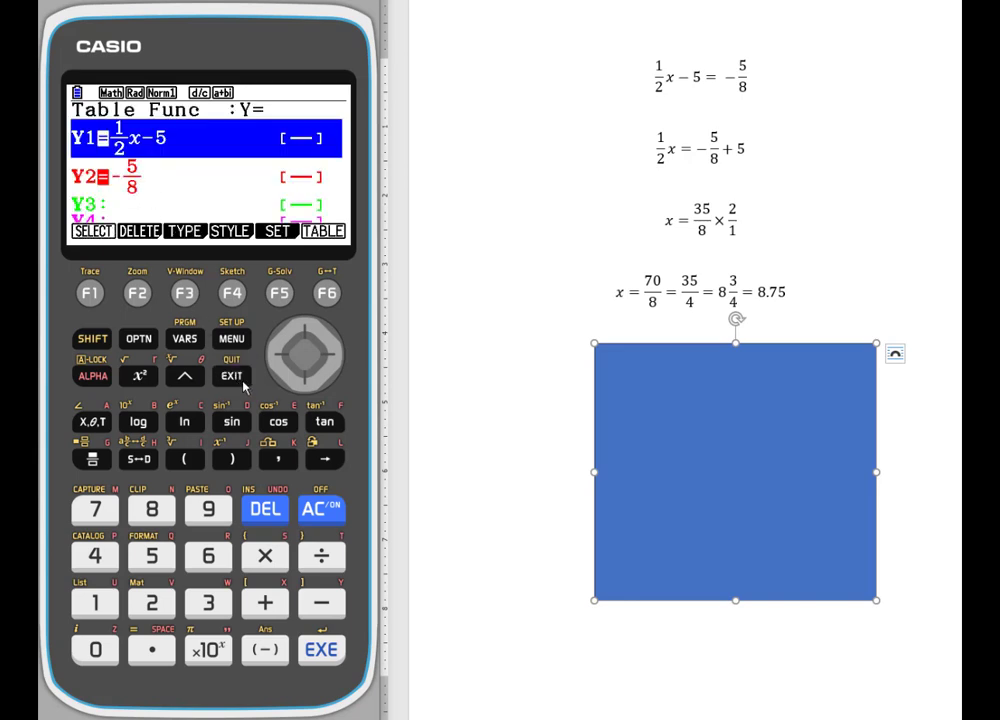
Set the table range to Start 8, End 9, Step 0.25 and return to the function list.
{"action": "left_click", "coordinate": [279, 294]}
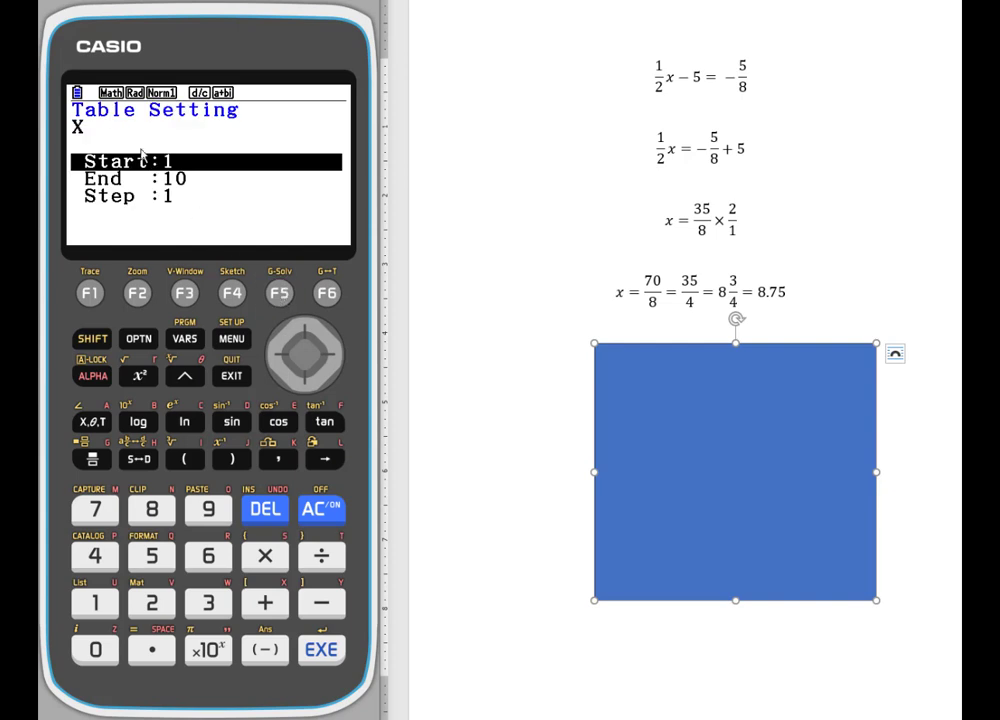
{"action": "left_click", "coordinate": [153, 512]}
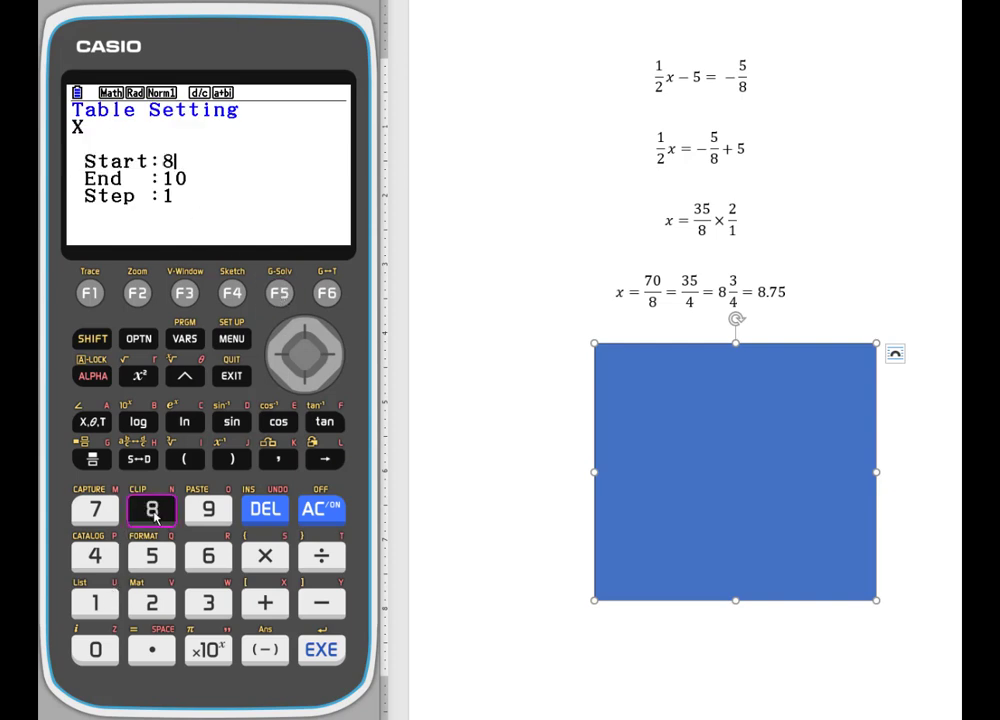
{"action": "left_click", "coordinate": [322, 655]}
{"action": "left_click", "coordinate": [208, 510]}
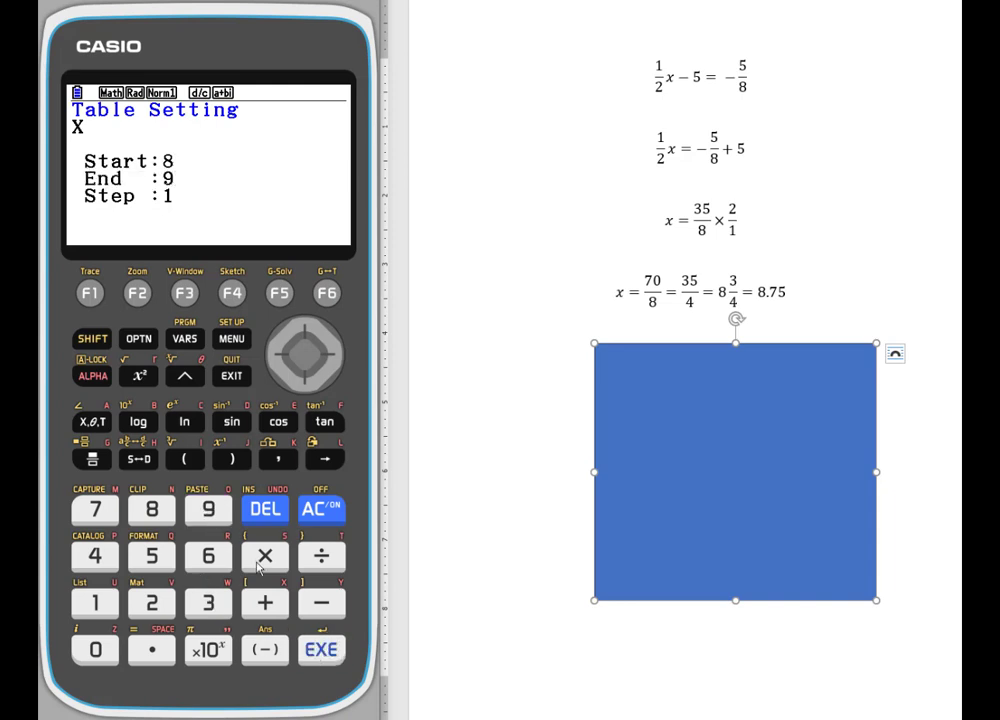
{"action": "left_click", "coordinate": [322, 652]}
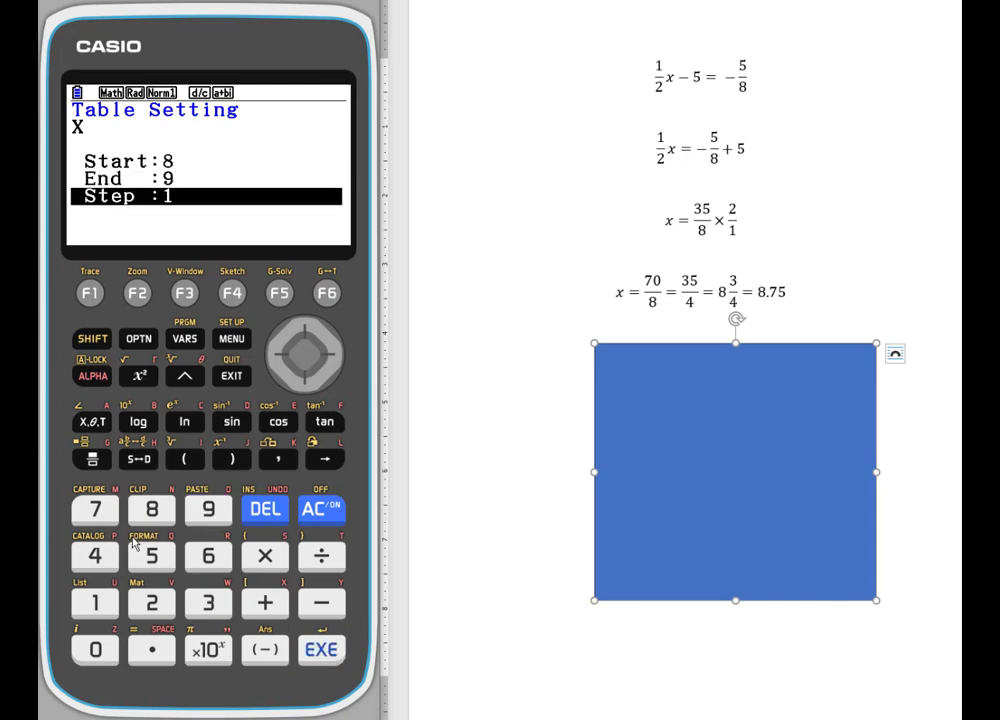
{"action": "left_click", "coordinate": [155, 645]}
{"action": "left_click", "coordinate": [152, 602]}
{"action": "left_click", "coordinate": [152, 556]}
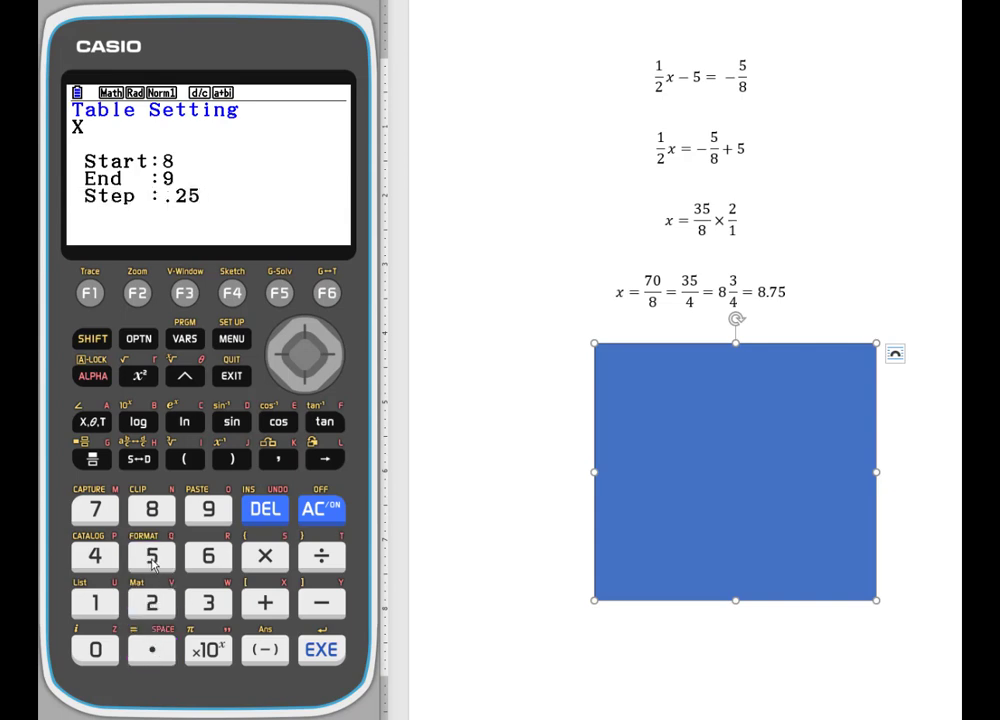
{"action": "left_click", "coordinate": [326, 656]}
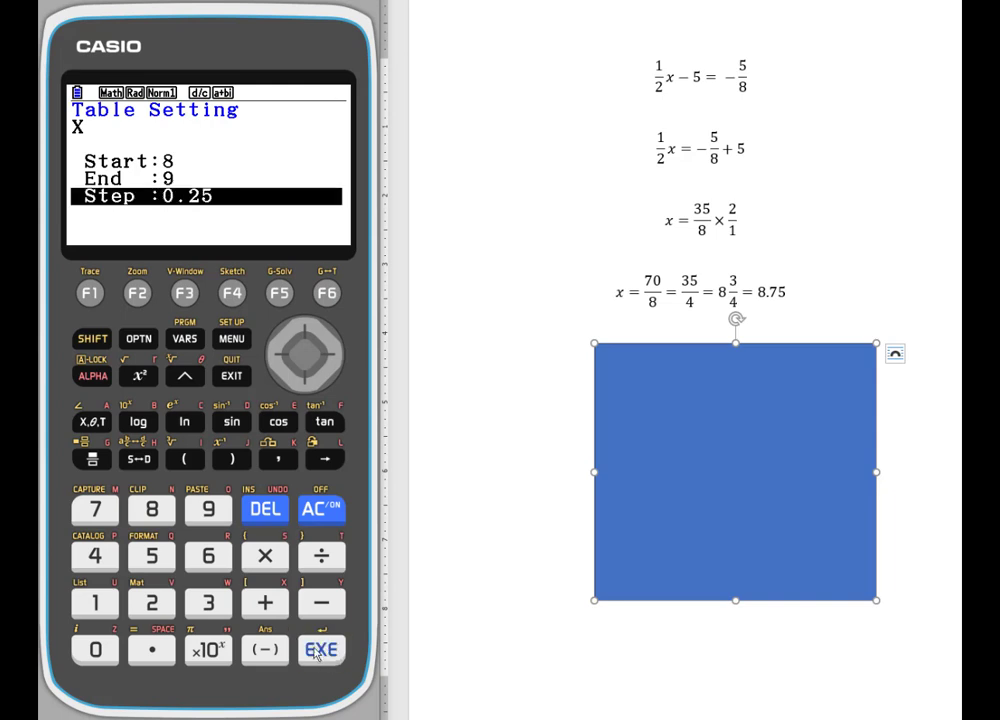
{"action": "left_click", "coordinate": [315, 655]}
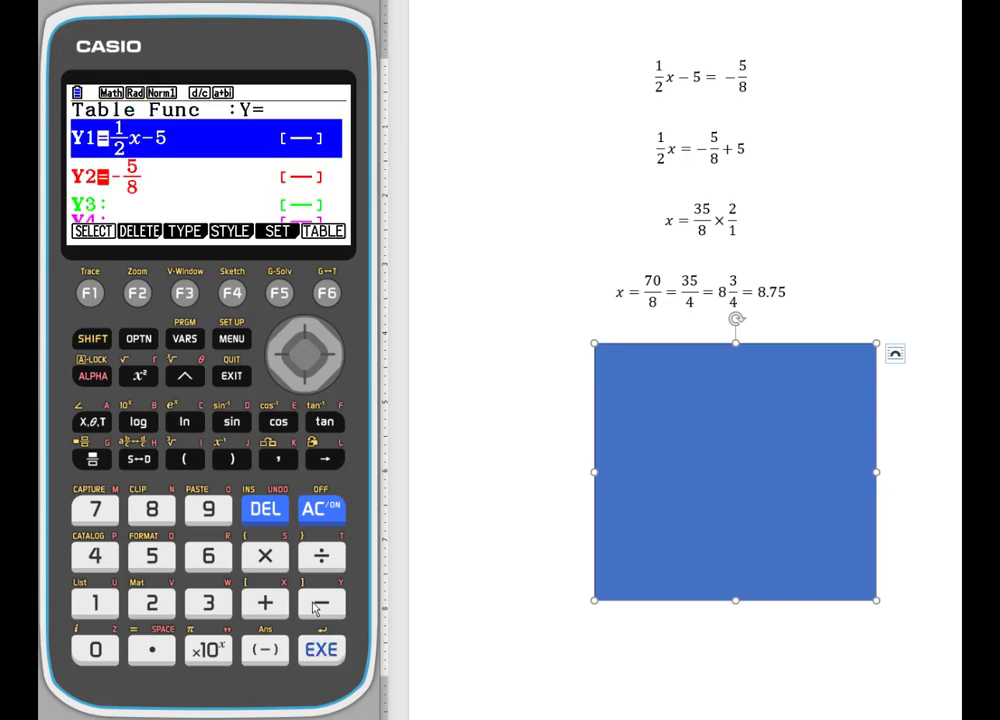
Generate the table and scroll to x = 8.75, where Y1 and Y2 both read −0.625.
{"action": "left_click", "coordinate": [330, 298]}
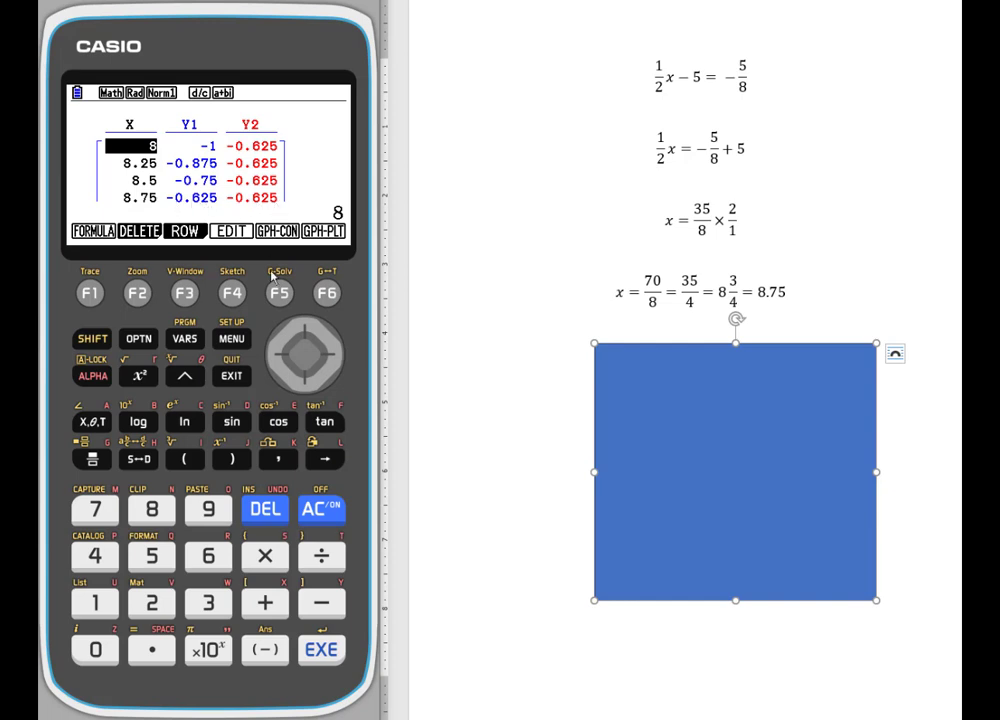
{"action": "left_click", "coordinate": [305, 385]}
{"action": "left_click", "coordinate": [305, 385]}
{"action": "left_click", "coordinate": [305, 385]}
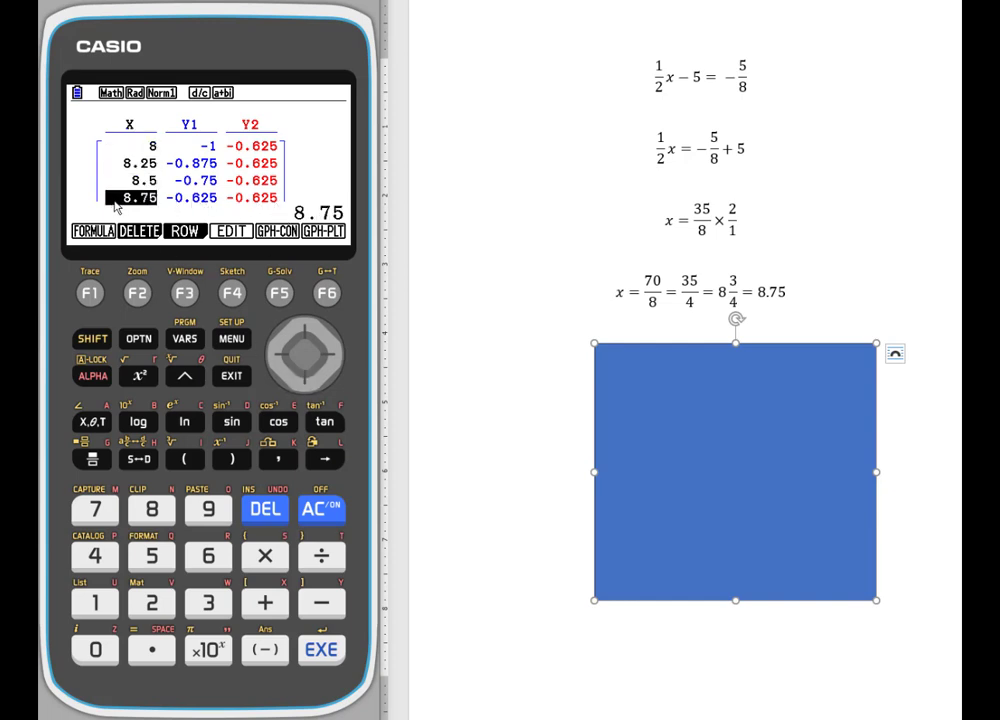